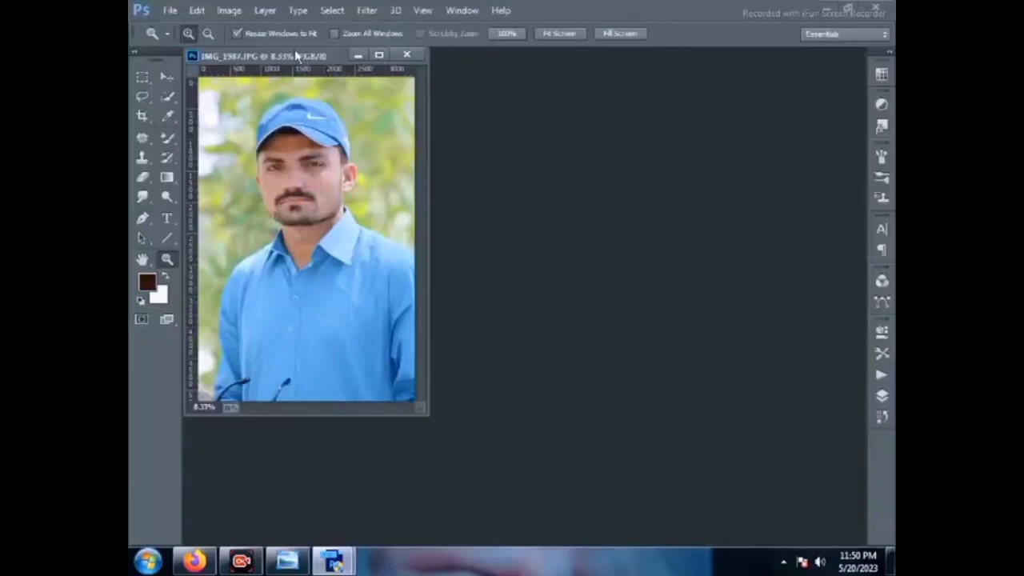
Maximize the IMG_1987.JPG document window and fit the whole photo on screen.
double_click(296, 53)
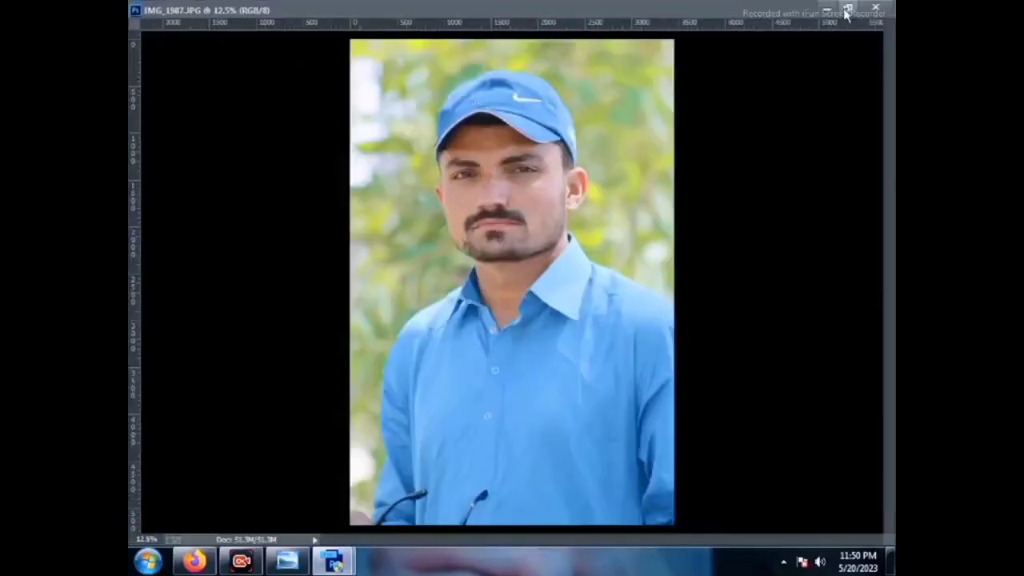
click(847, 8)
drag(284, 54, 320, 54)
double_click(319, 54)
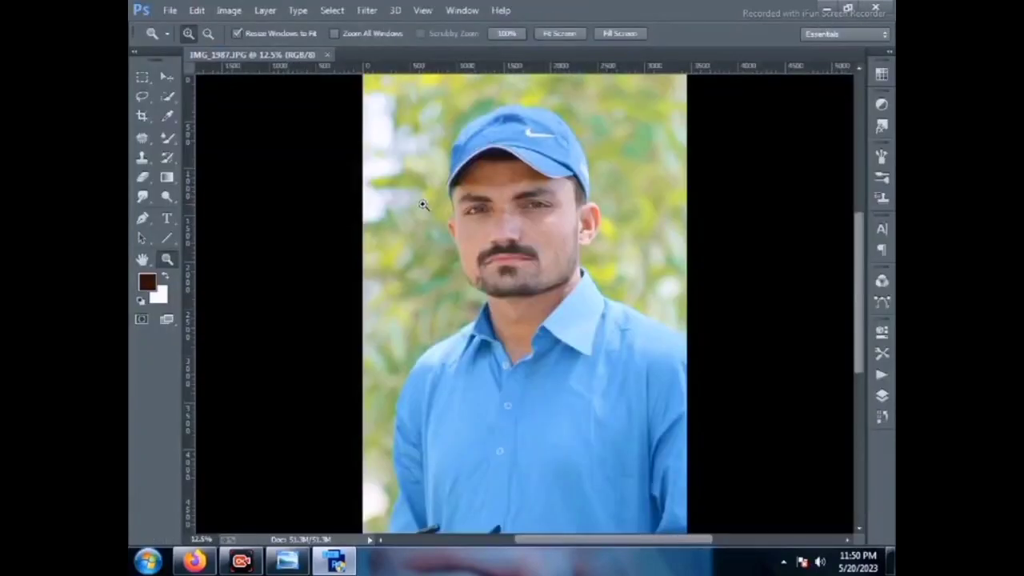
right_click(427, 202)
click(453, 219)
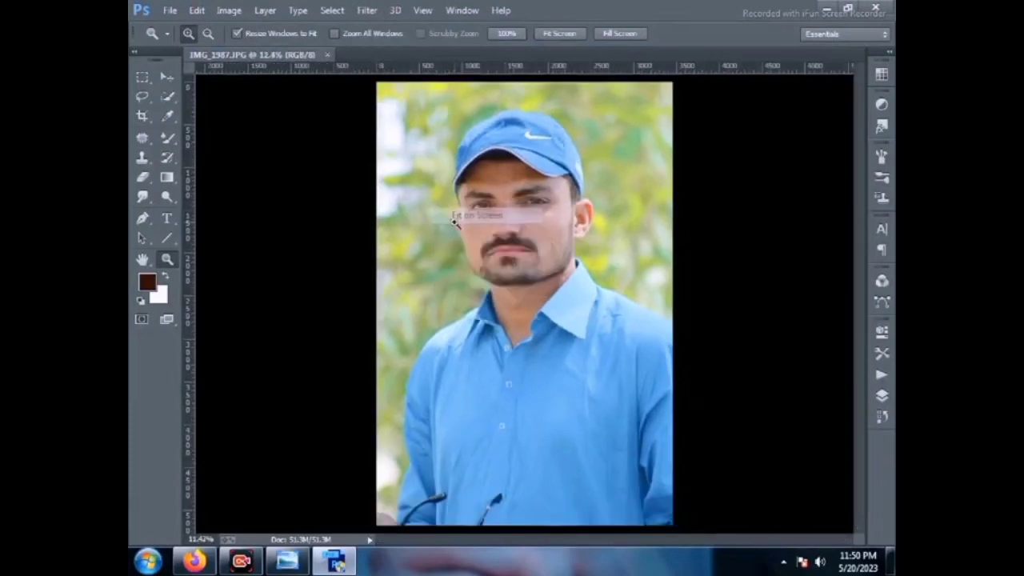
click(366, 10)
Open Camera Raw and set Highlights -99, Shadows +28 and Whites -46.
click(400, 97)
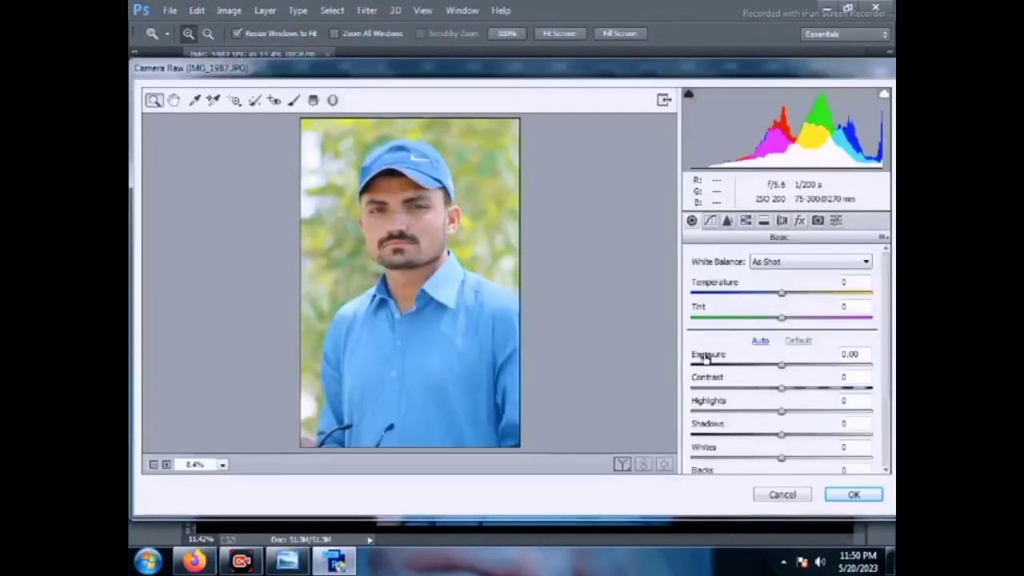
drag(706, 408, 681, 415)
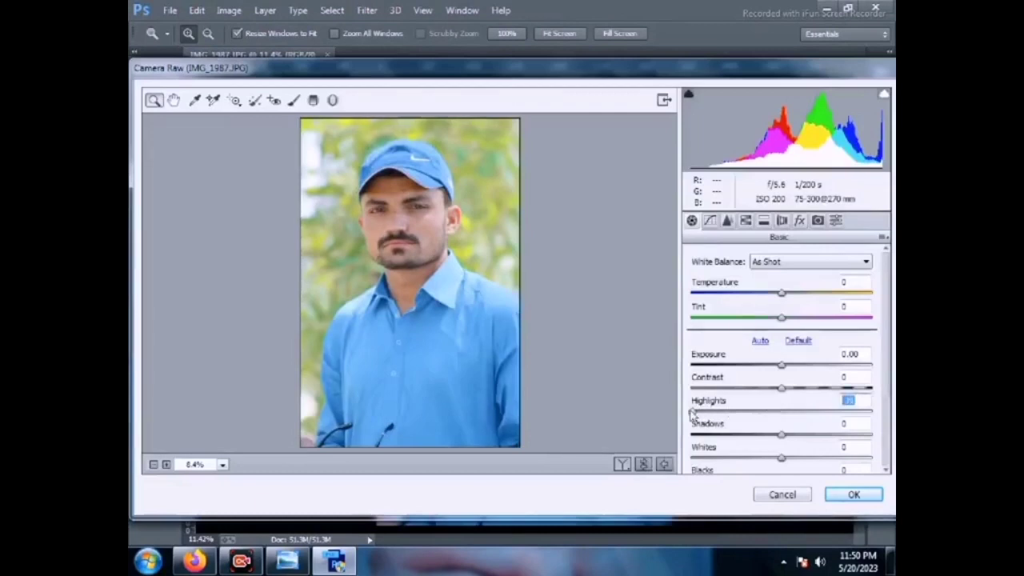
key(Tab)
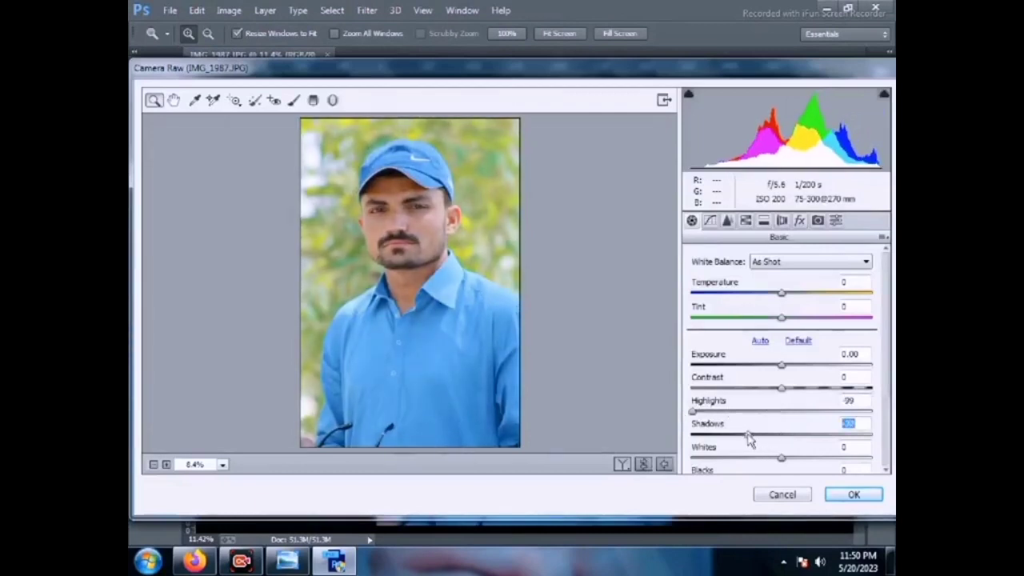
key(Tab)
drag(752, 459, 741, 458)
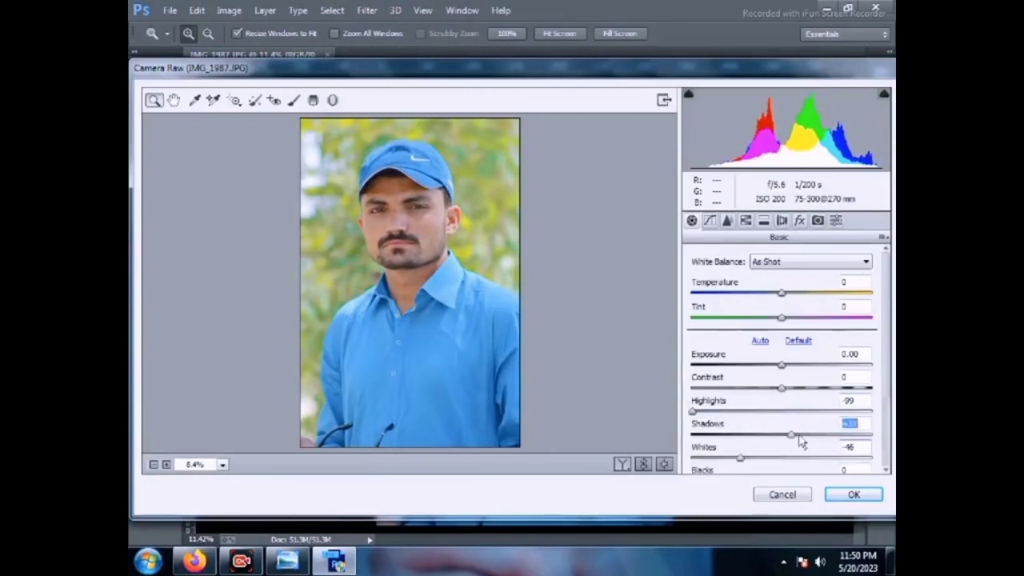
click(804, 436)
Raise Blacks to +7, lower Contrast slightly, and apply the Camera Raw edits.
scroll(803, 439, down, 3)
drag(781, 374, 792, 375)
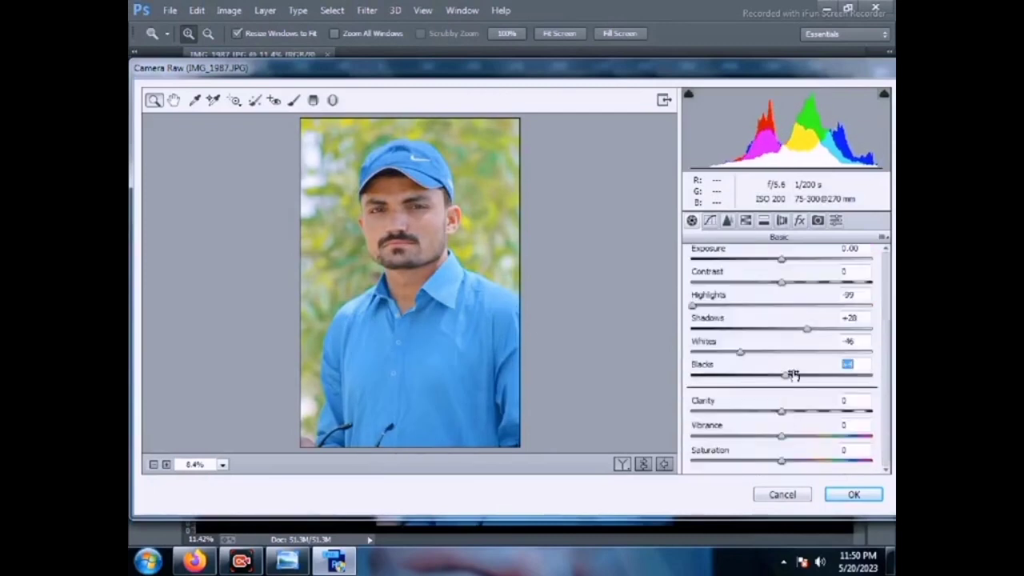
scroll(764, 352, up, 3)
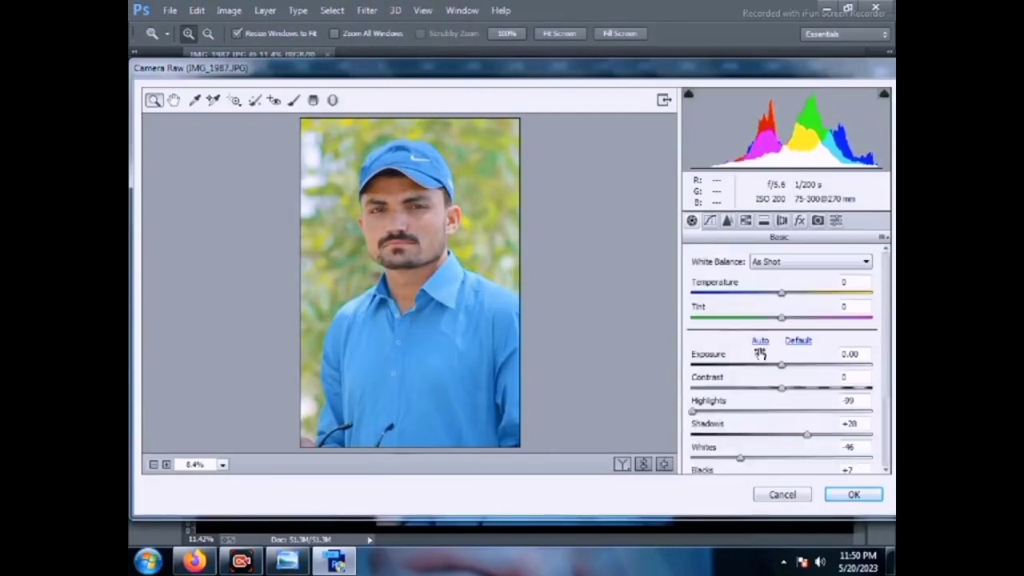
click(770, 389)
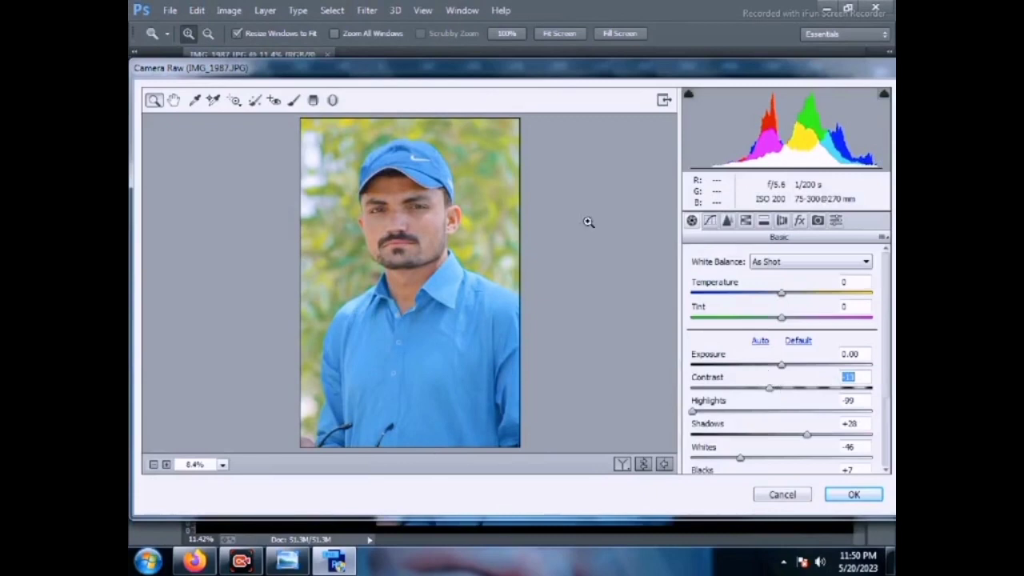
key(Return)
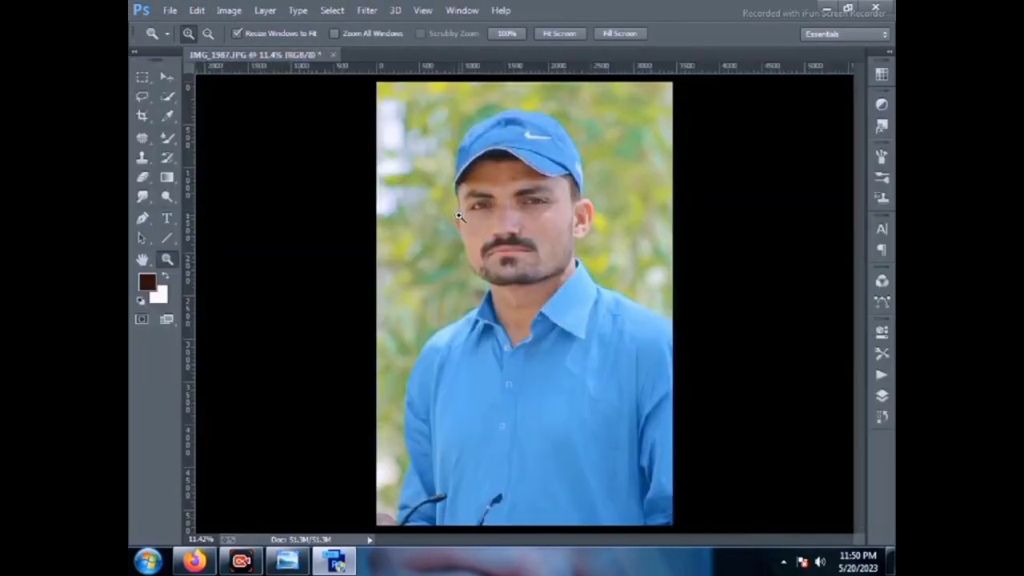
Rerun Camera Raw with Highlights -57, Shadows -21 and slightly lower Whites.
click(373, 12)
click(418, 97)
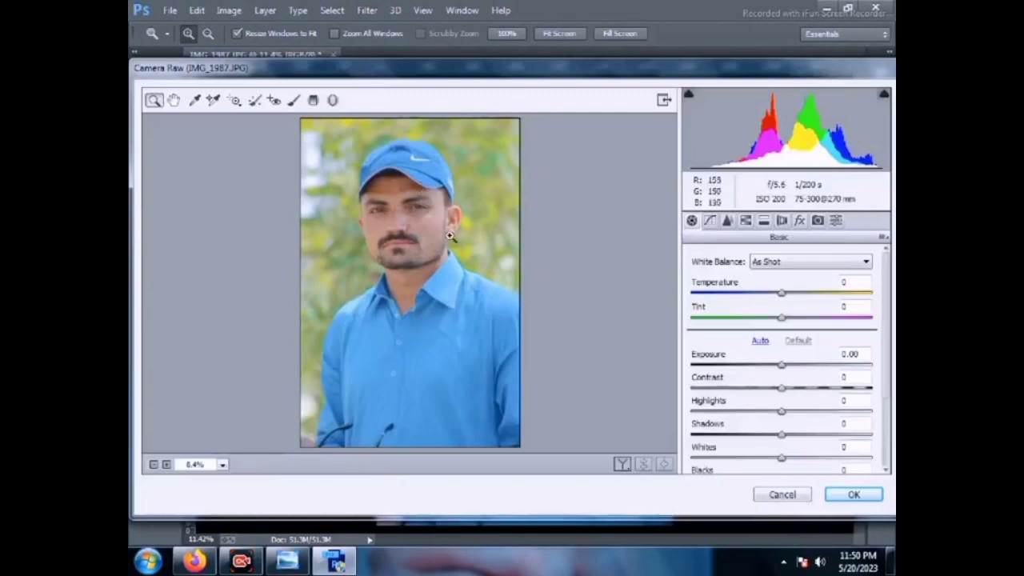
click(730, 412)
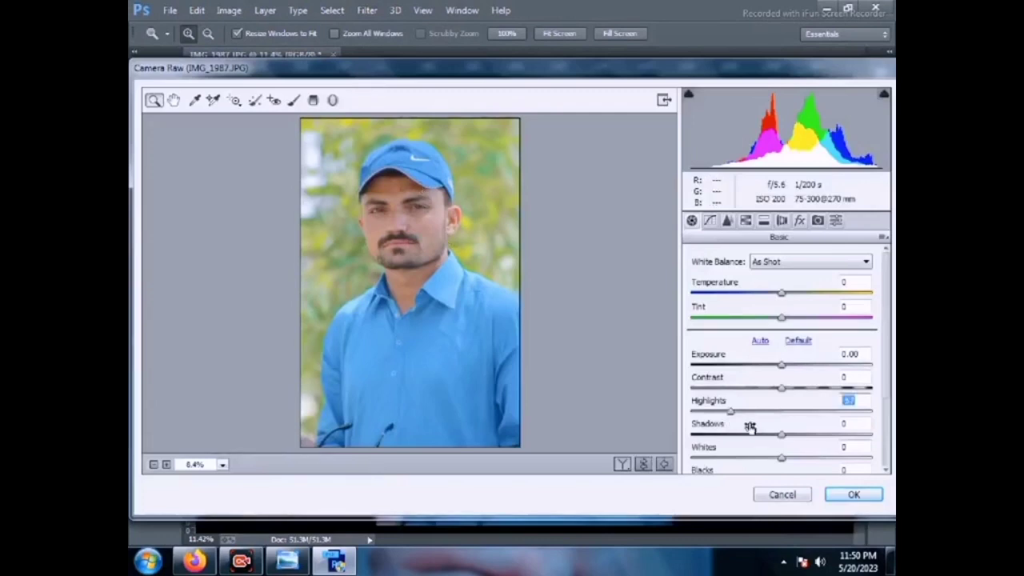
click(763, 434)
click(761, 458)
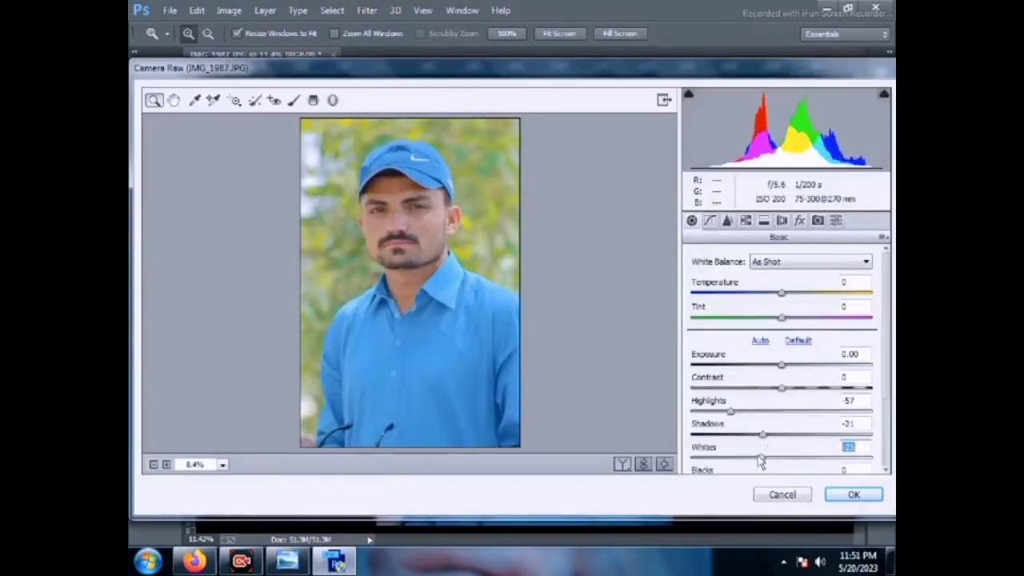
key(Return)
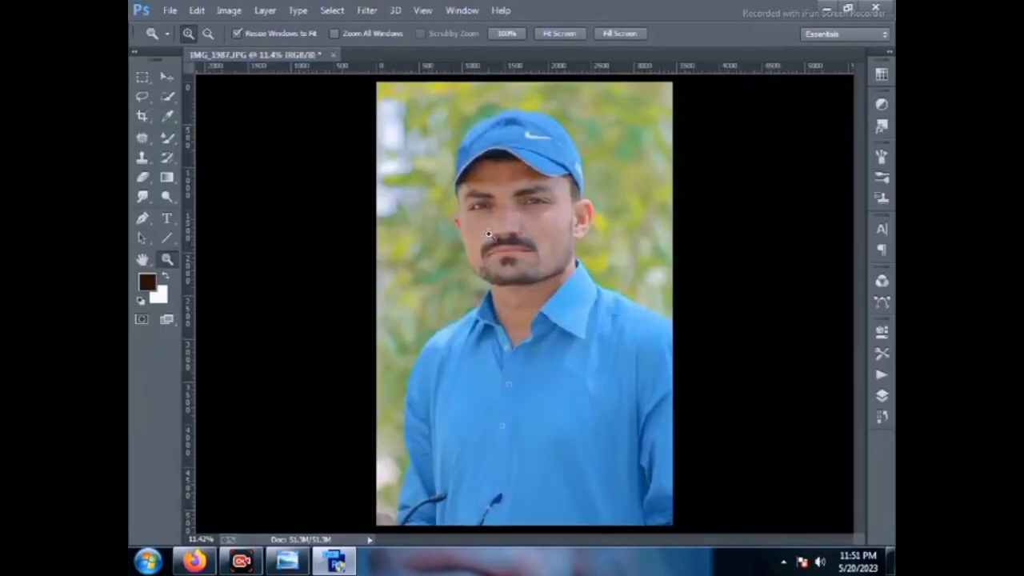
Zoom in on the man's face to 33.3%.
click(531, 238)
click(577, 263)
click(608, 272)
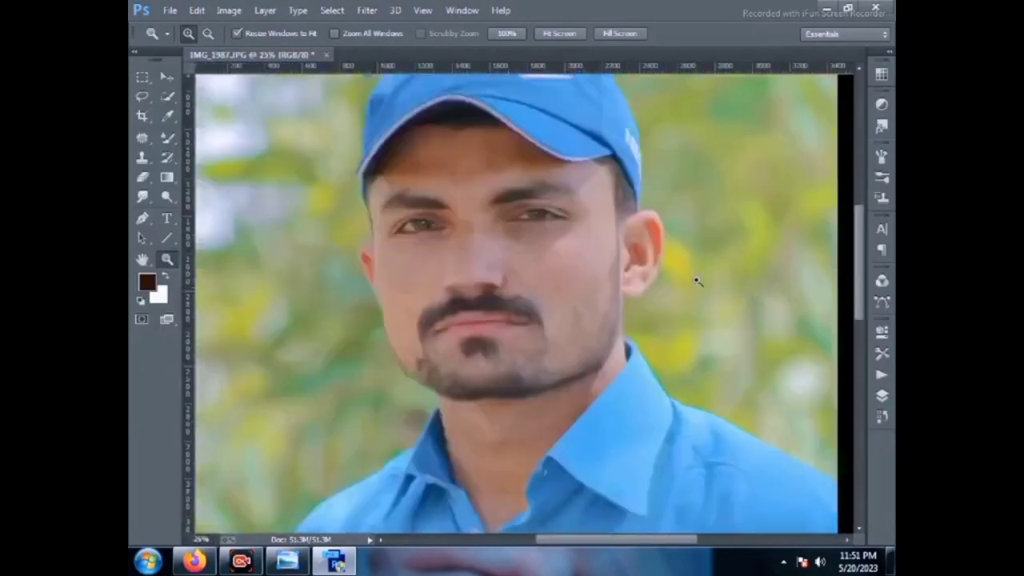
click(598, 266)
scroll(596, 263, up, 2)
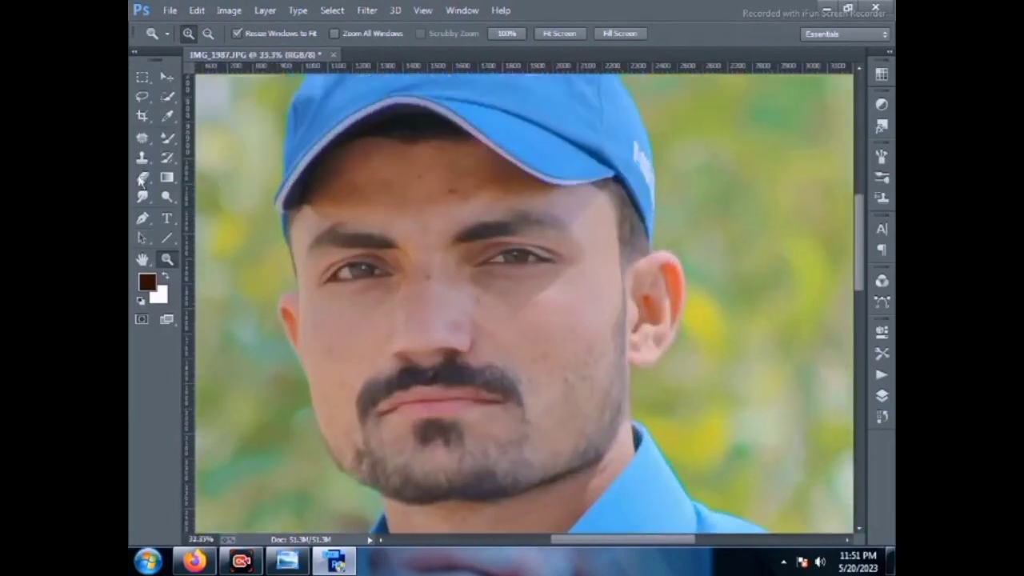
Heal facial blemishes with the Spot Healing Brush, sizing it from 200 down to 100.
click(167, 138)
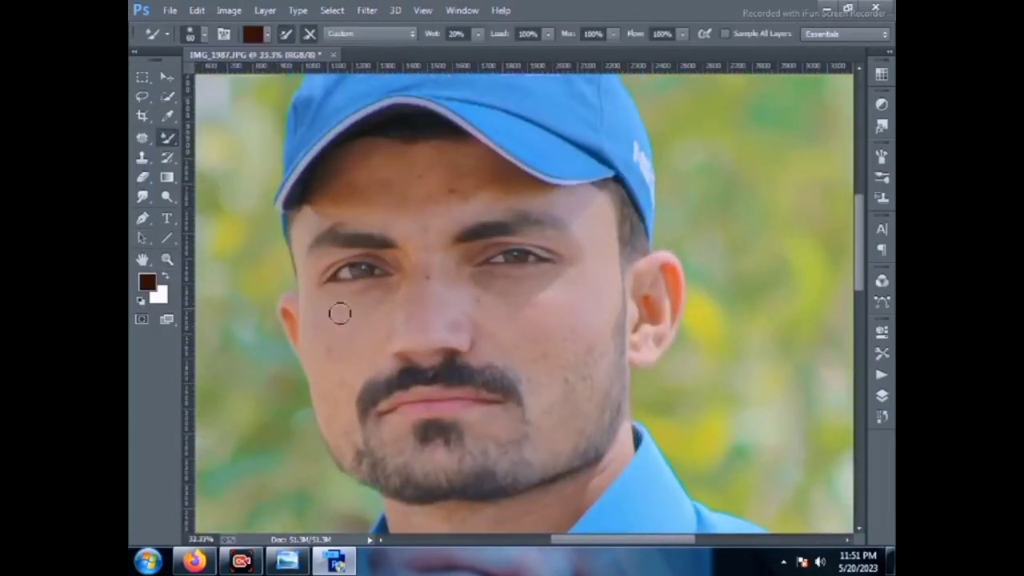
key(bracketright)
key(bracketright)
key(bracketright)
key(bracketright)
key(bracketright)
key(bracketright)
key(bracketleft)
key(bracketleft)
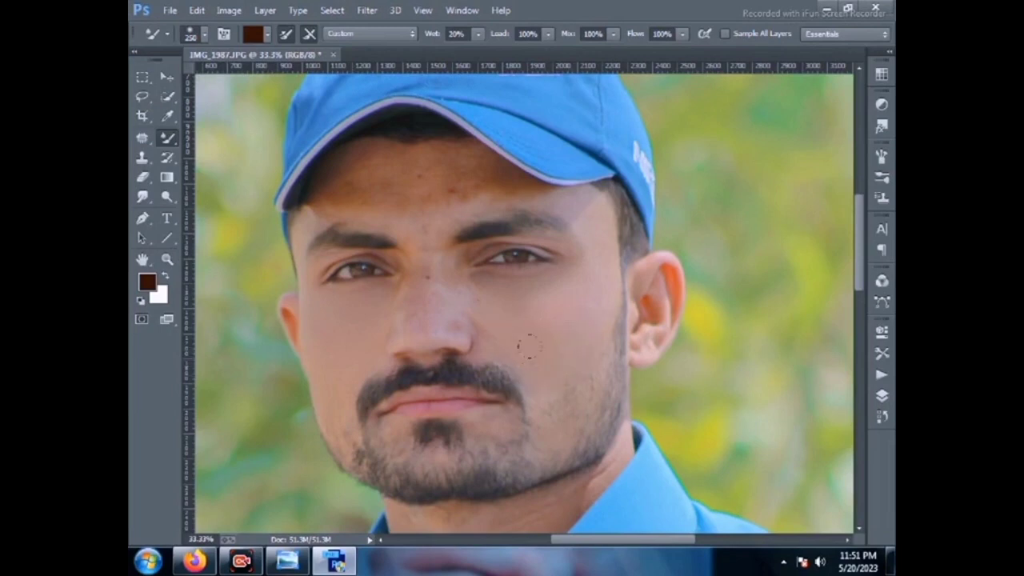
scroll(463, 294, up, 2)
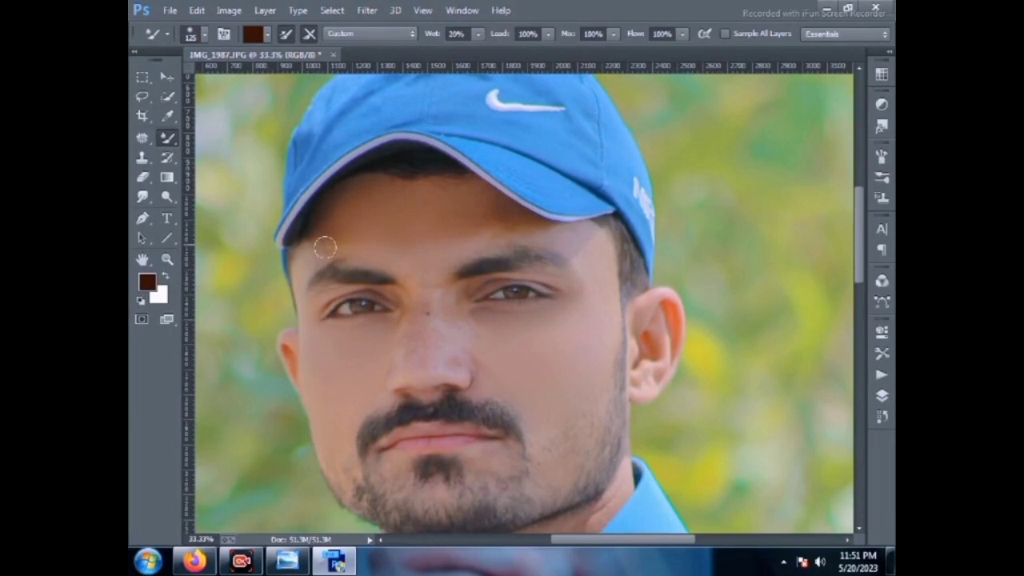
key(bracketright)
key(bracketleft)
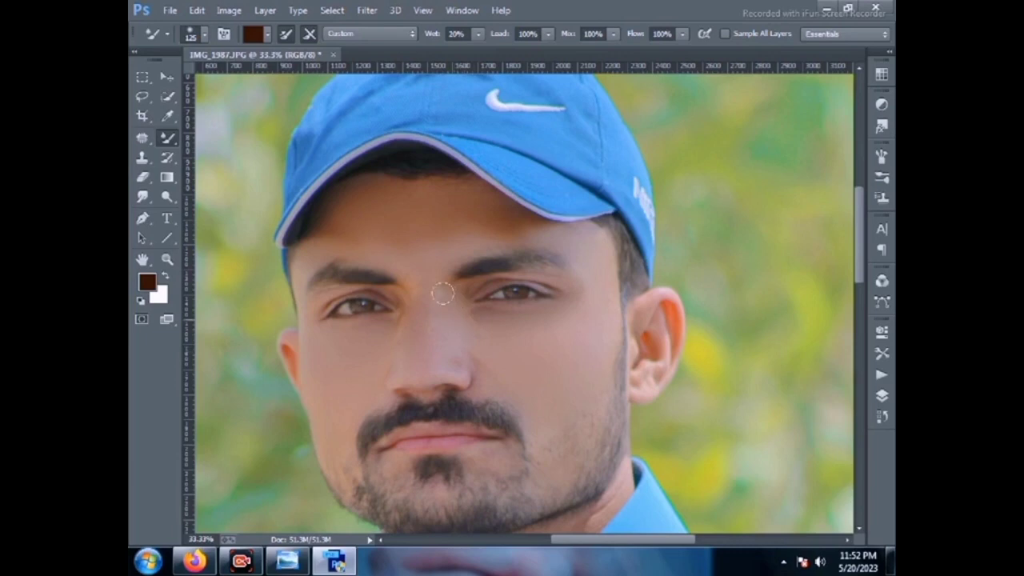
scroll(392, 328, down, 3)
key(bracketleft)
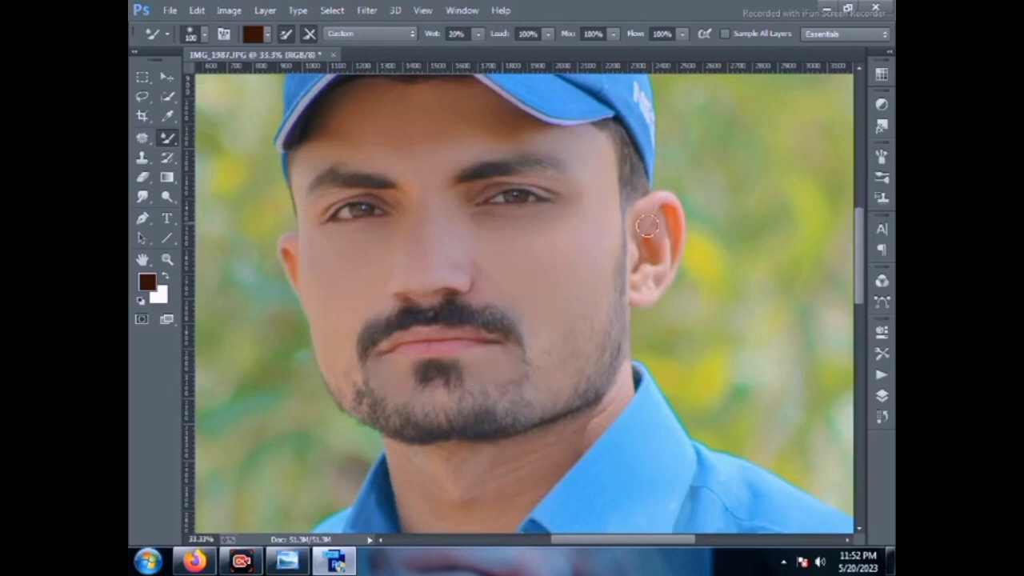
Repaint and smooth the skin around the lower lip with a smaller Mixer Brush.
scroll(642, 293, down, 3)
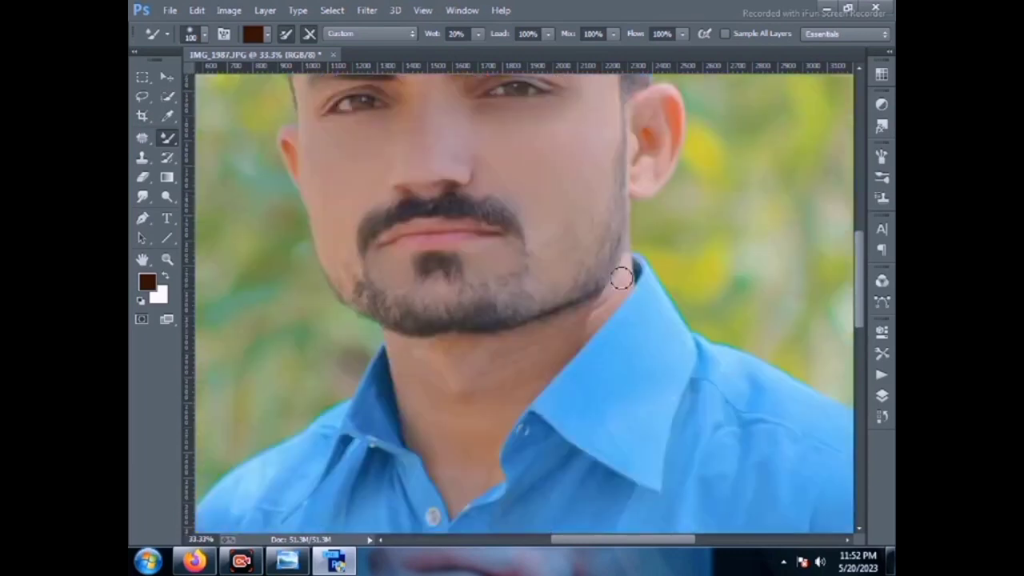
scroll(622, 270, down, 1)
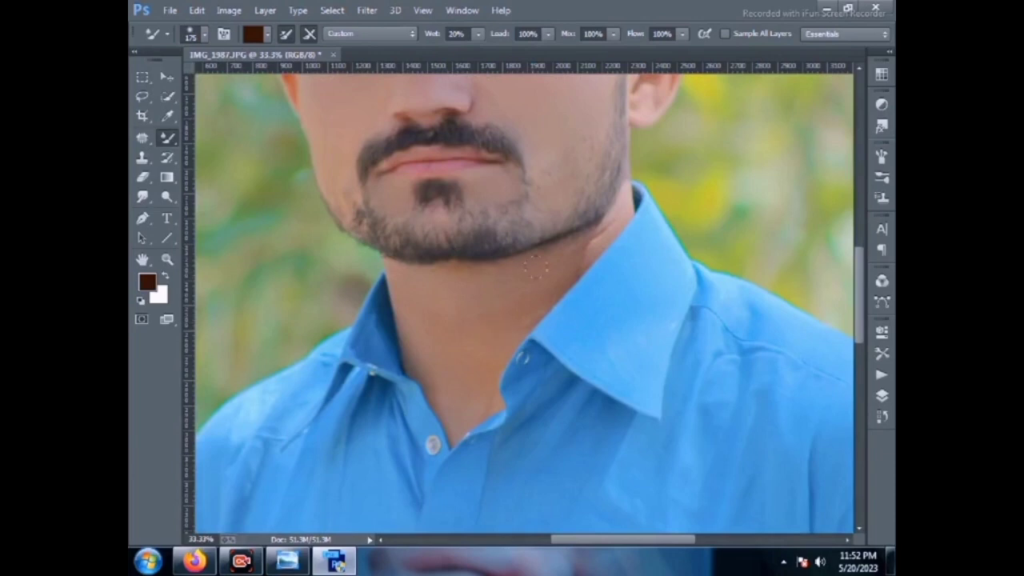
scroll(534, 269, up, 3)
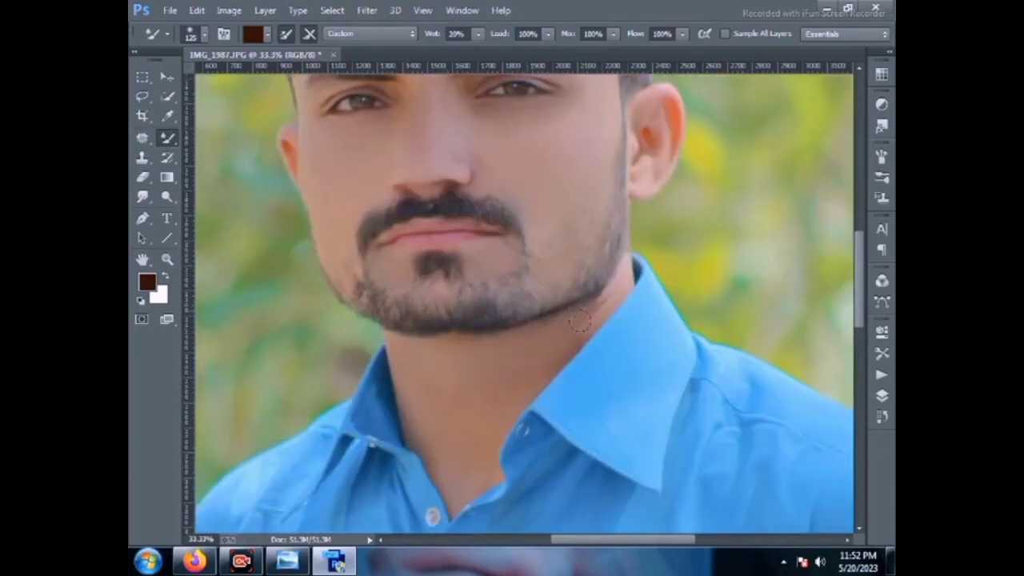
key(bracketleft)
key(bracketleft)
scroll(606, 307, up, 2)
key(bracketright)
key(bracketleft)
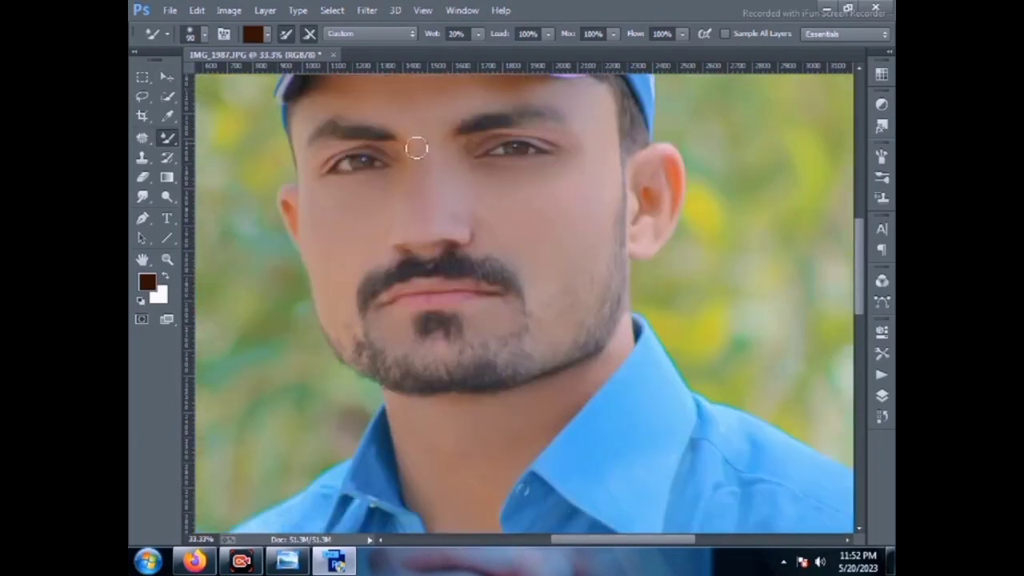
key(bracketright)
key(bracketleft)
key(bracketleft)
key(bracketleft)
drag(423, 297, 450, 303)
Fit the photo on screen and open the Camera Raw filter.
click(167, 258)
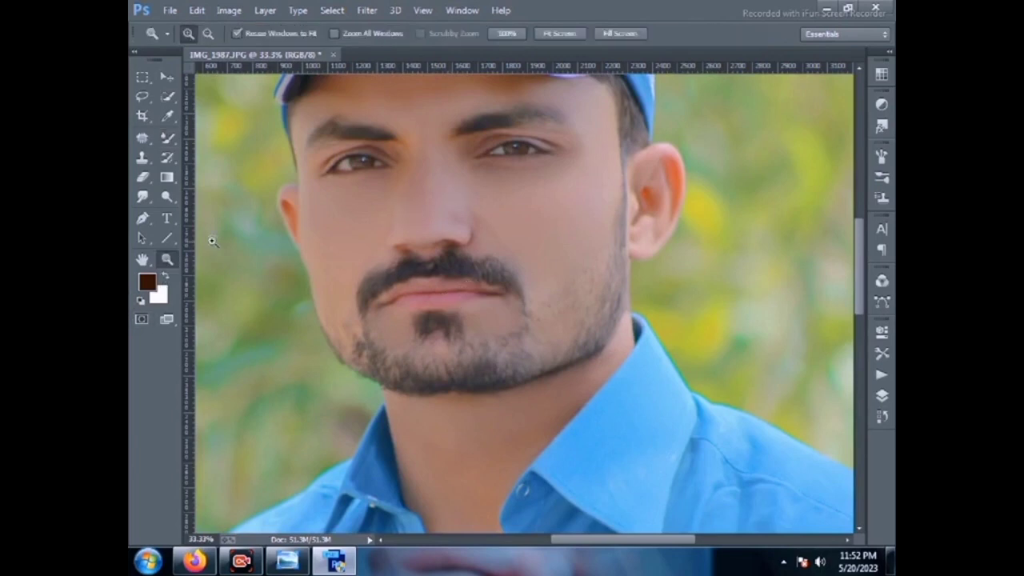
right_click(223, 240)
click(232, 249)
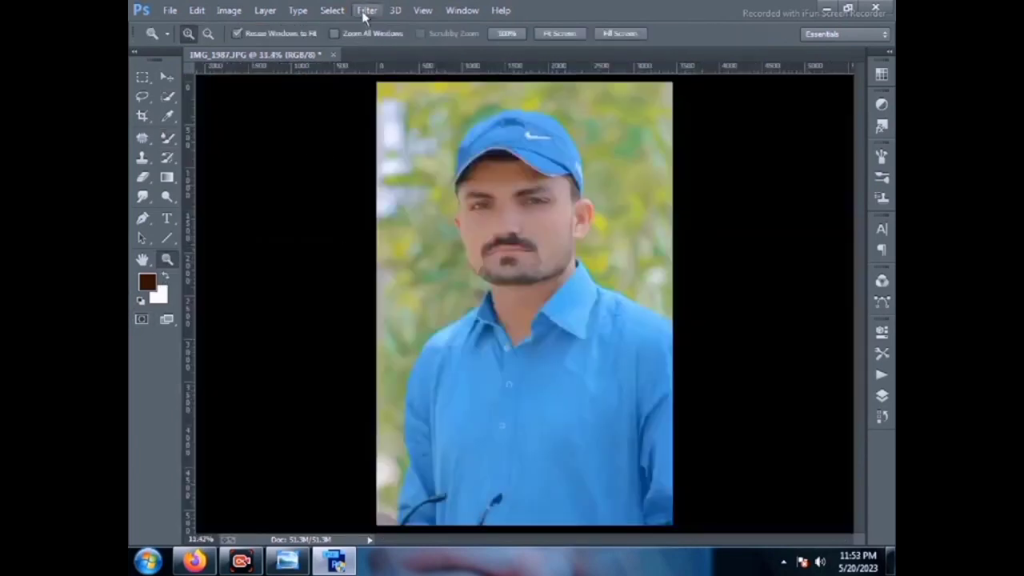
click(368, 11)
click(408, 96)
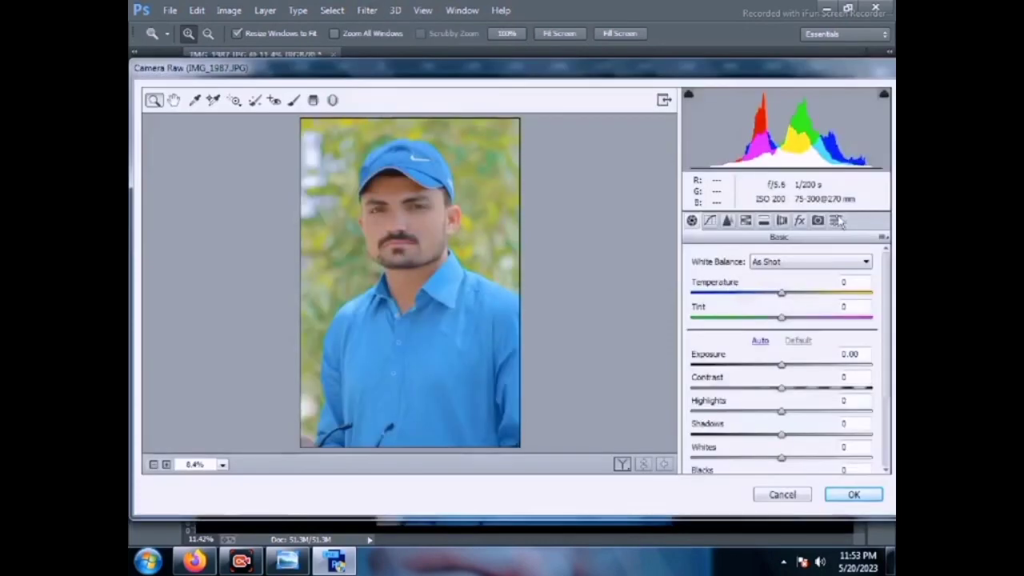
Preview the saved custom presets 1 and 10 through 23 on the portrait.
click(836, 220)
click(741, 252)
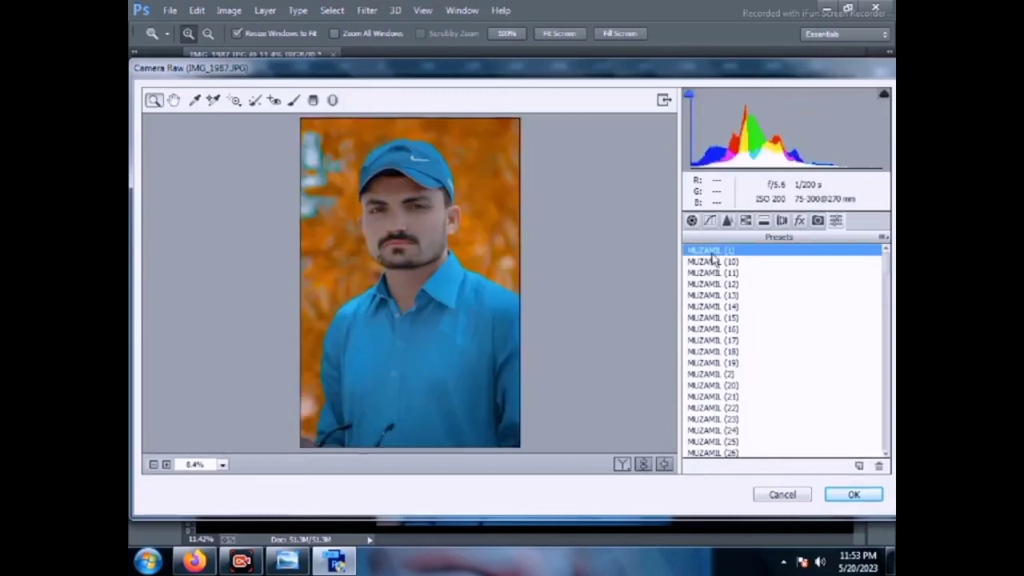
click(712, 263)
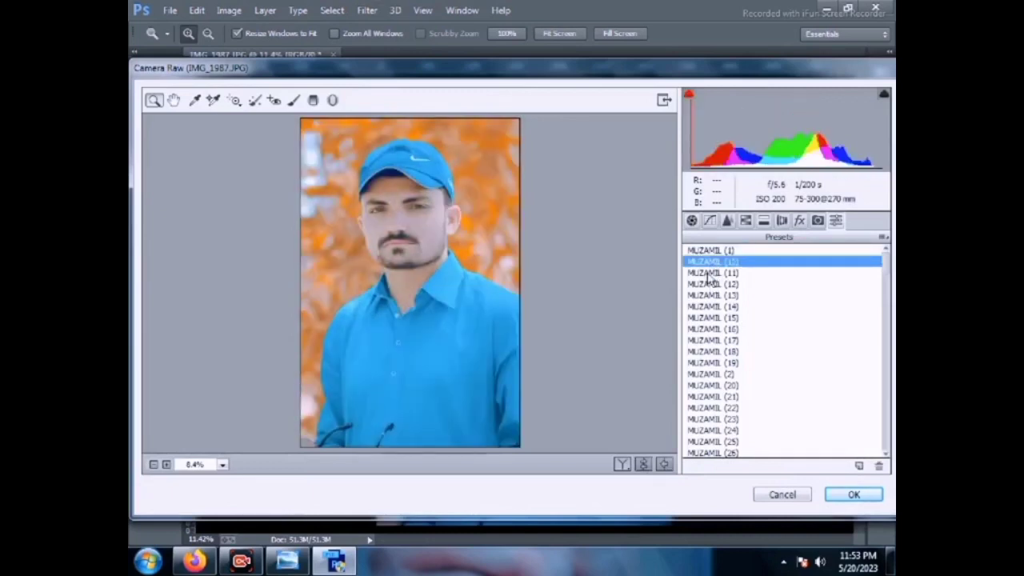
click(710, 273)
click(707, 285)
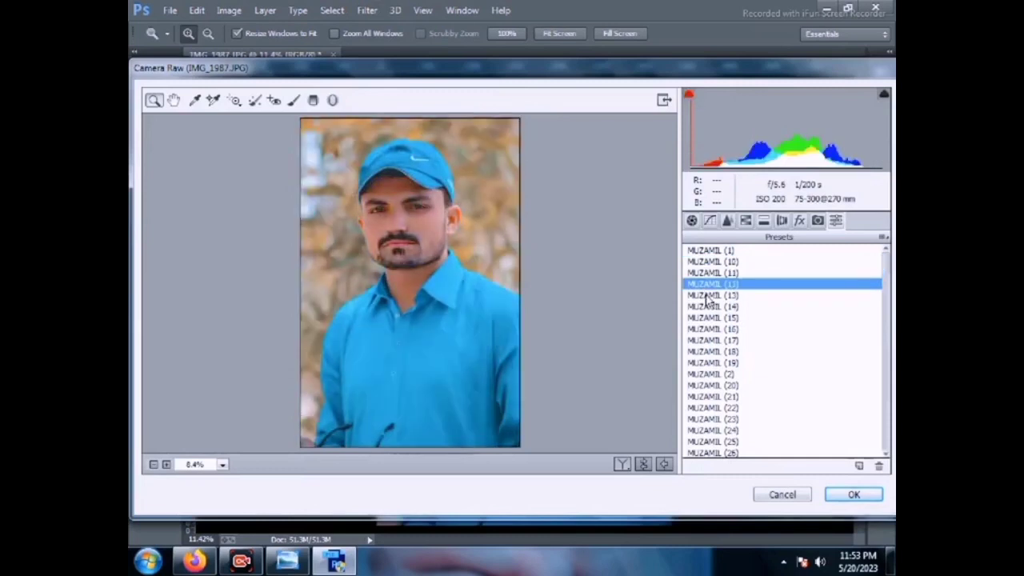
click(707, 296)
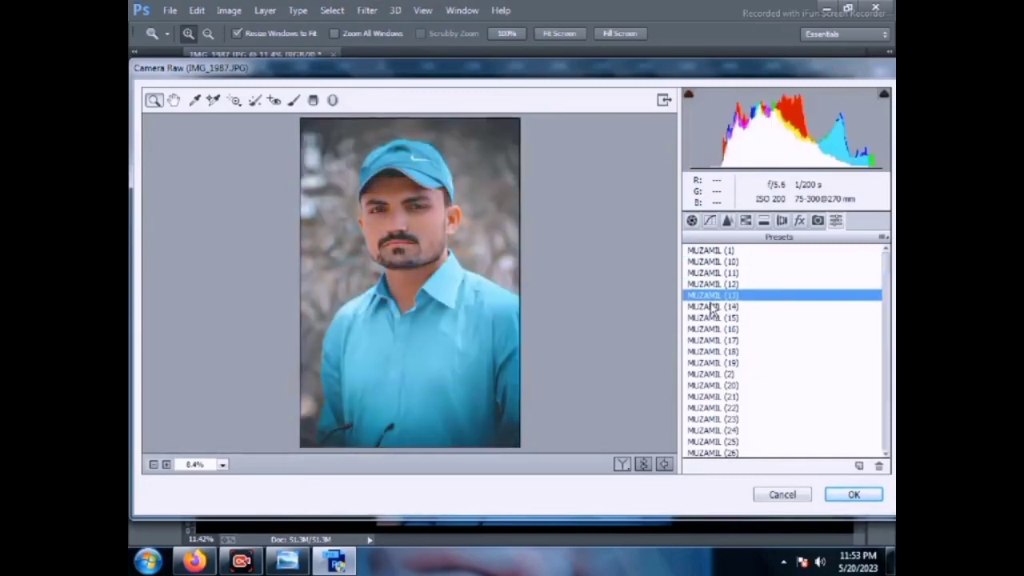
click(711, 307)
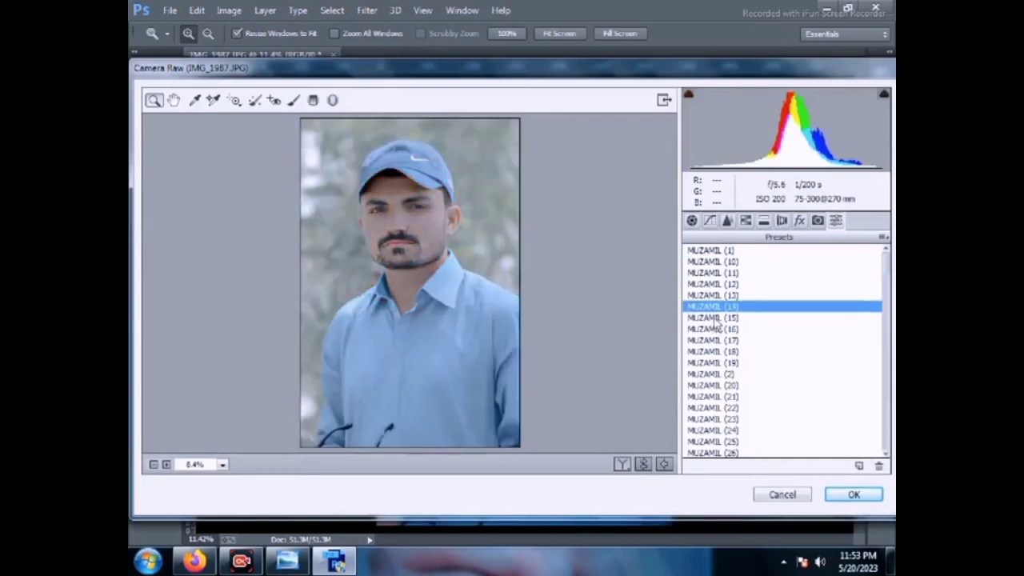
click(713, 319)
scroll(712, 319, down, 2)
click(712, 264)
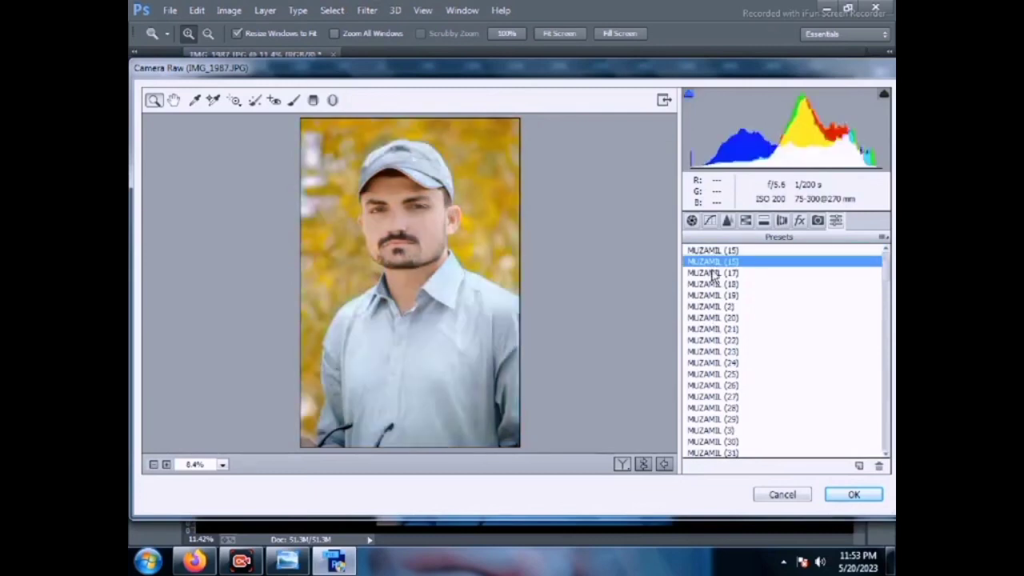
click(713, 273)
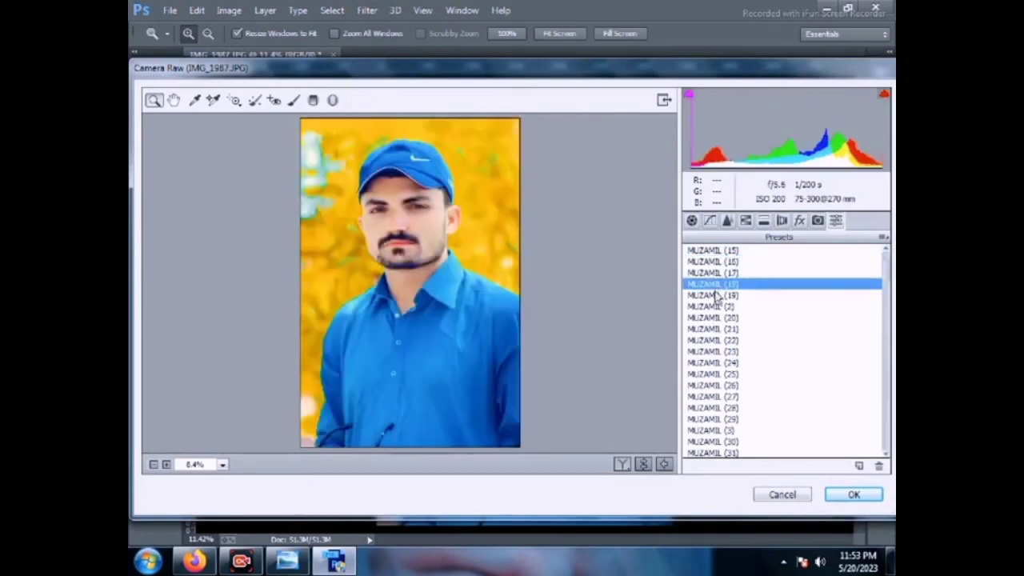
click(713, 296)
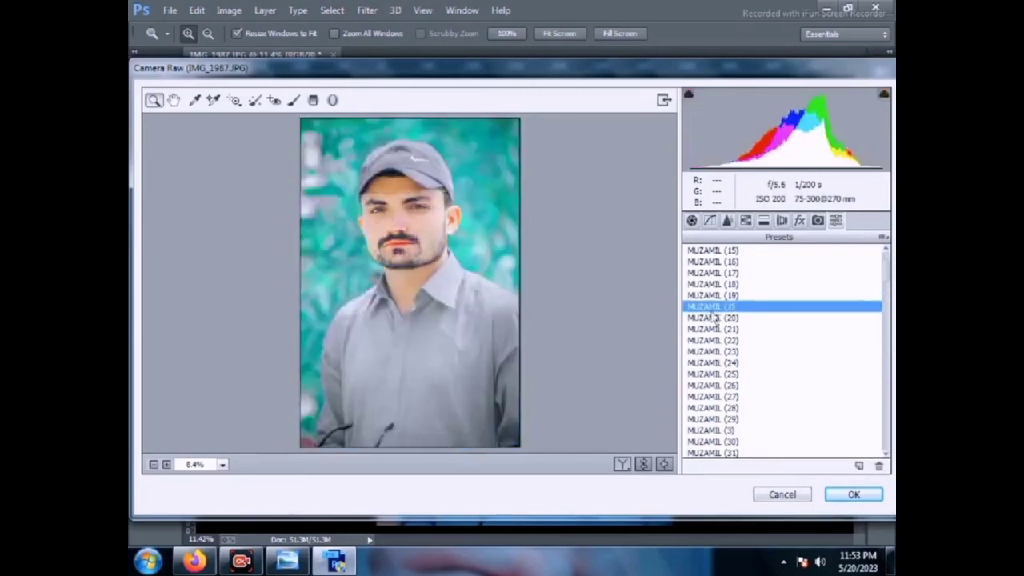
click(712, 319)
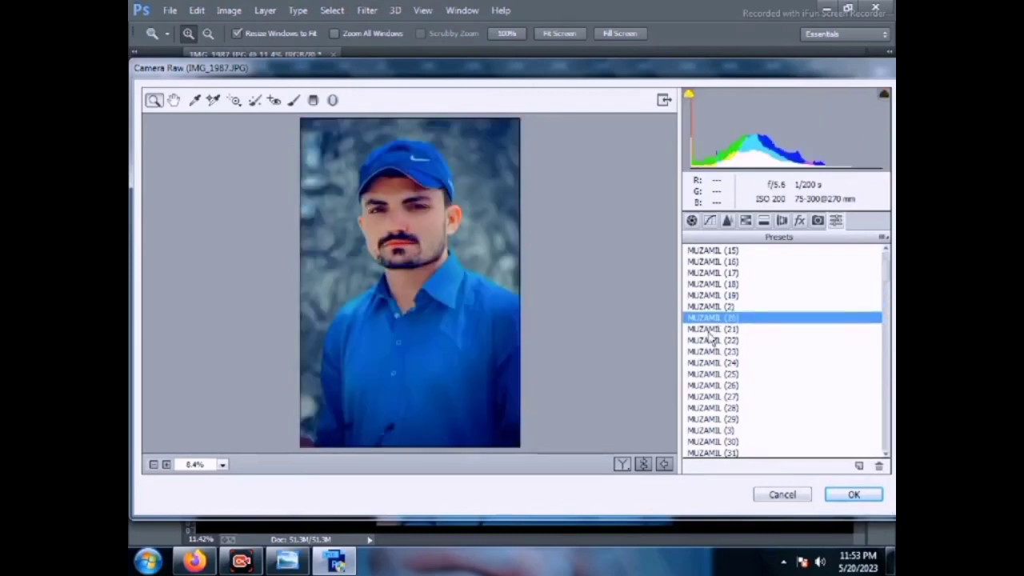
click(710, 330)
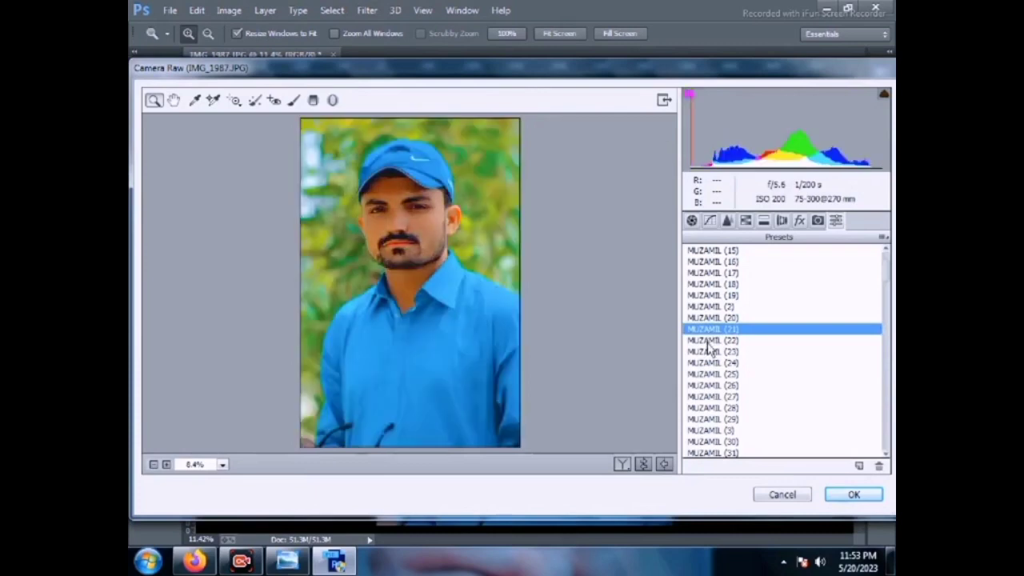
click(709, 341)
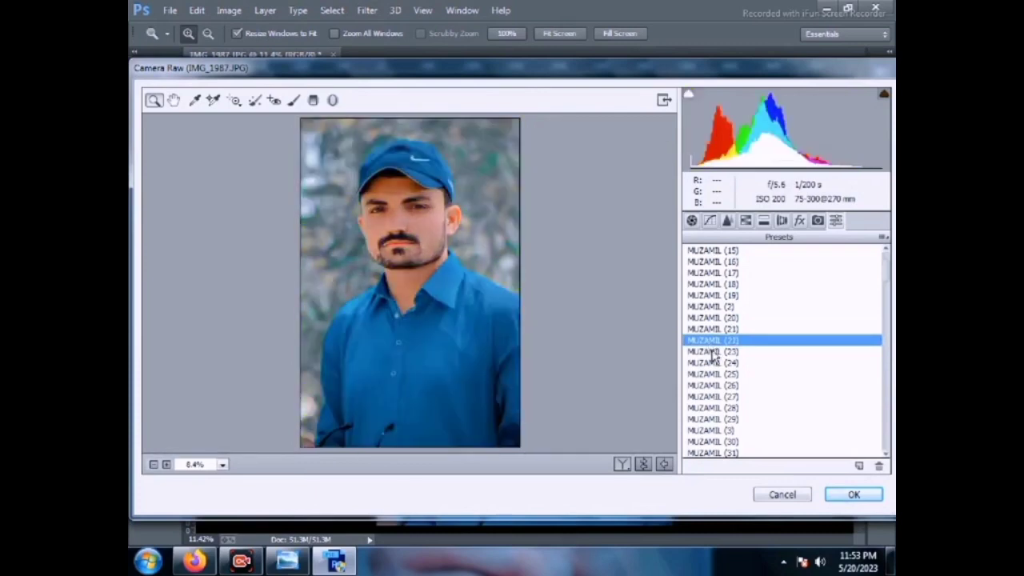
click(712, 352)
Preview presets 24 through 30, settling on the teal-grade preset (32).
scroll(713, 353, down, 2)
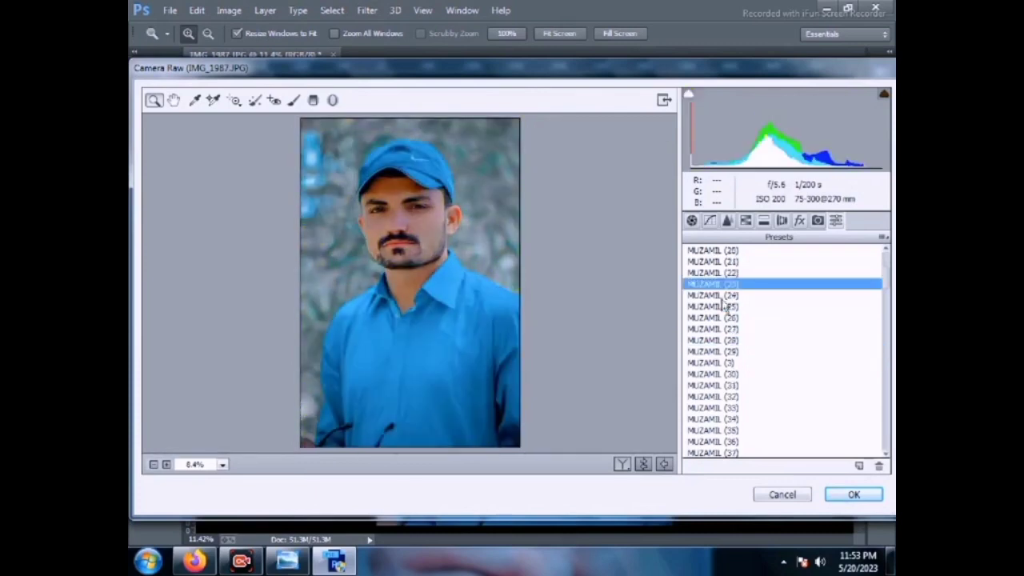
click(722, 296)
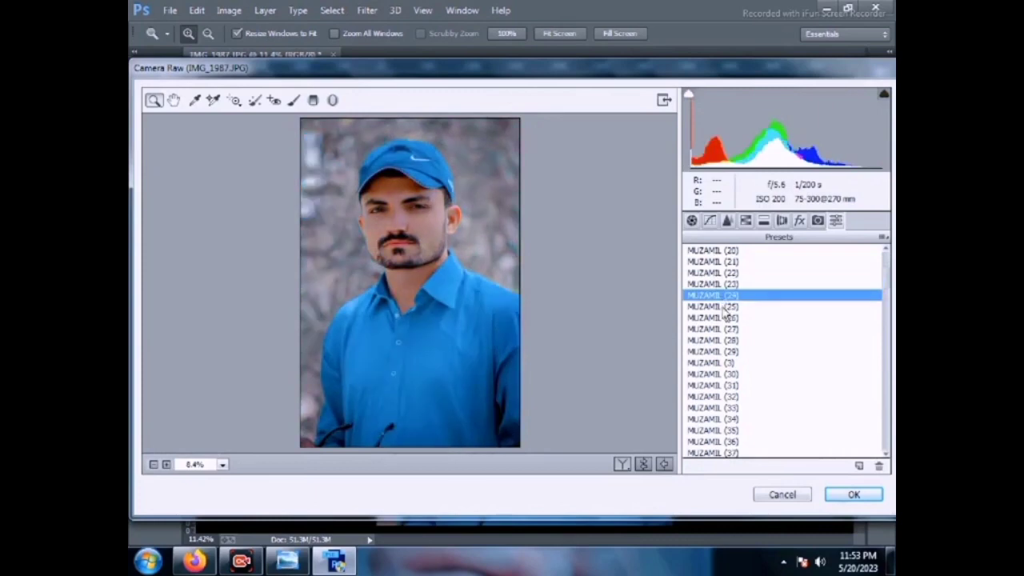
click(724, 308)
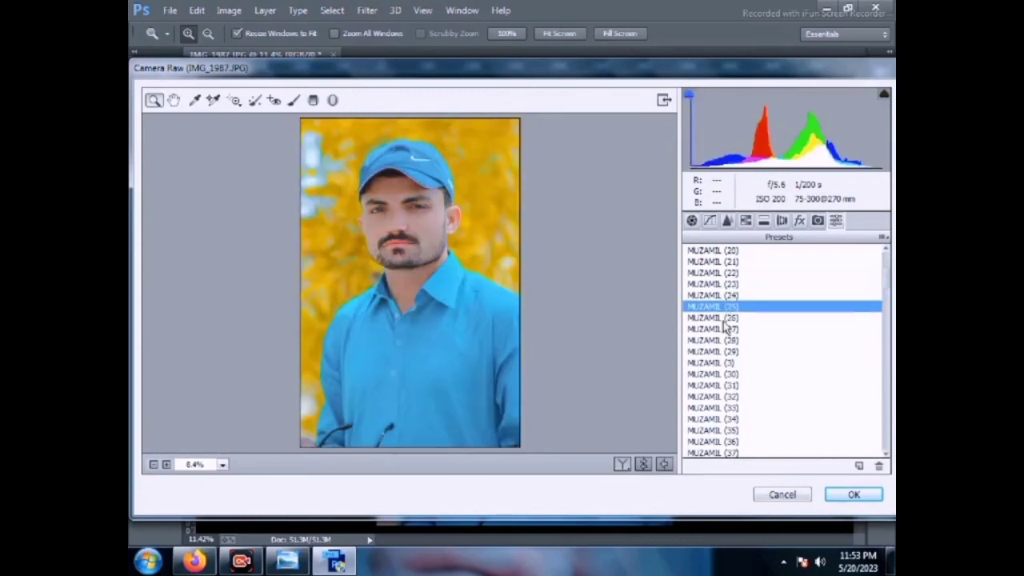
click(724, 327)
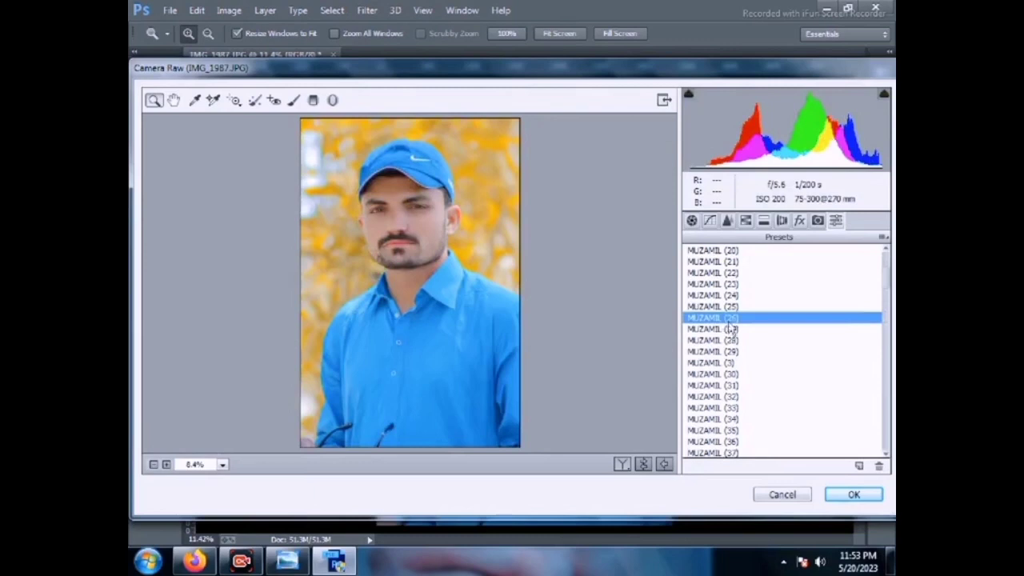
scroll(729, 326, down, 1)
click(724, 309)
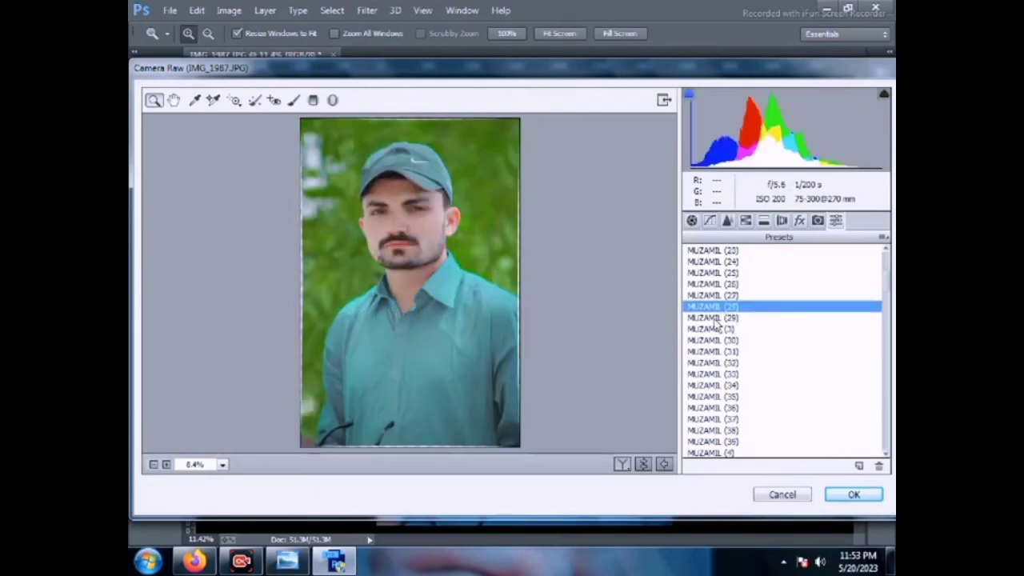
click(718, 319)
scroll(720, 316, down, 1)
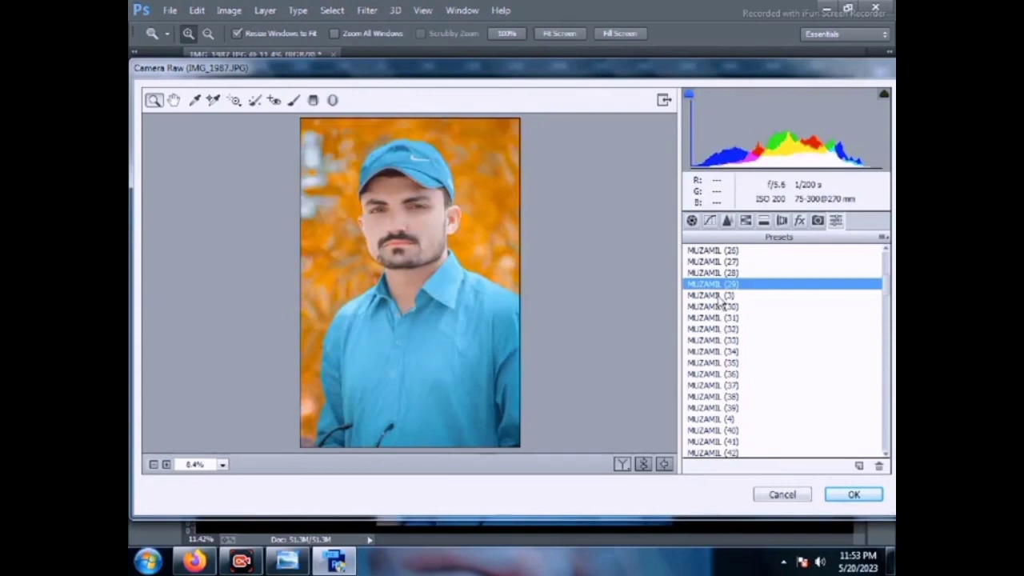
click(718, 296)
click(714, 309)
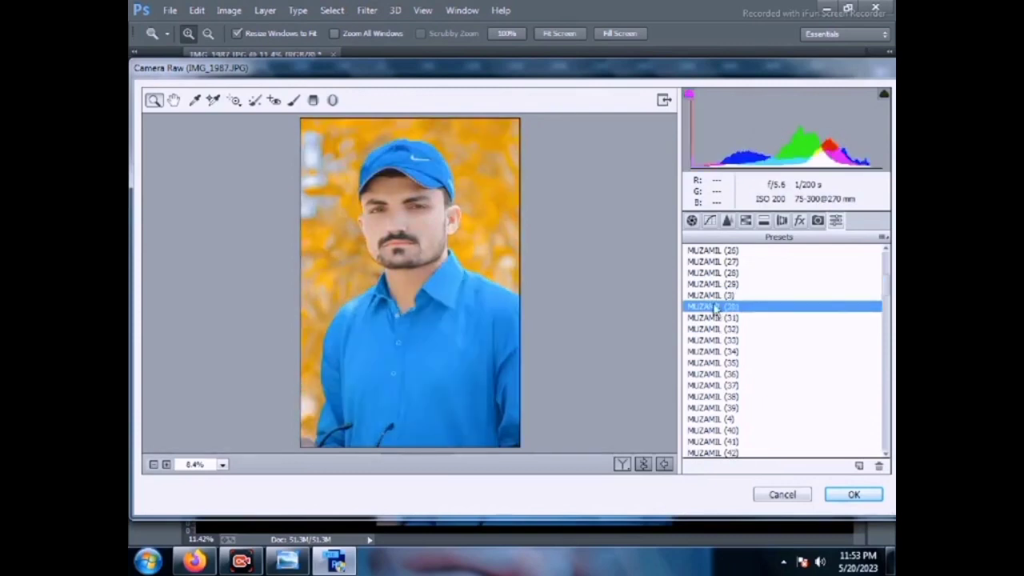
click(715, 320)
scroll(715, 324, down, 1)
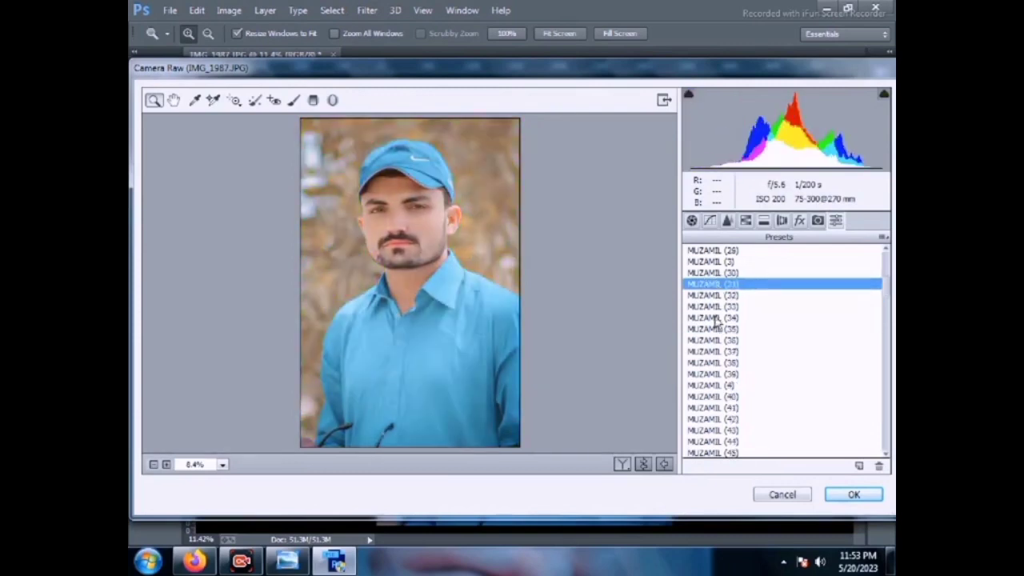
click(720, 296)
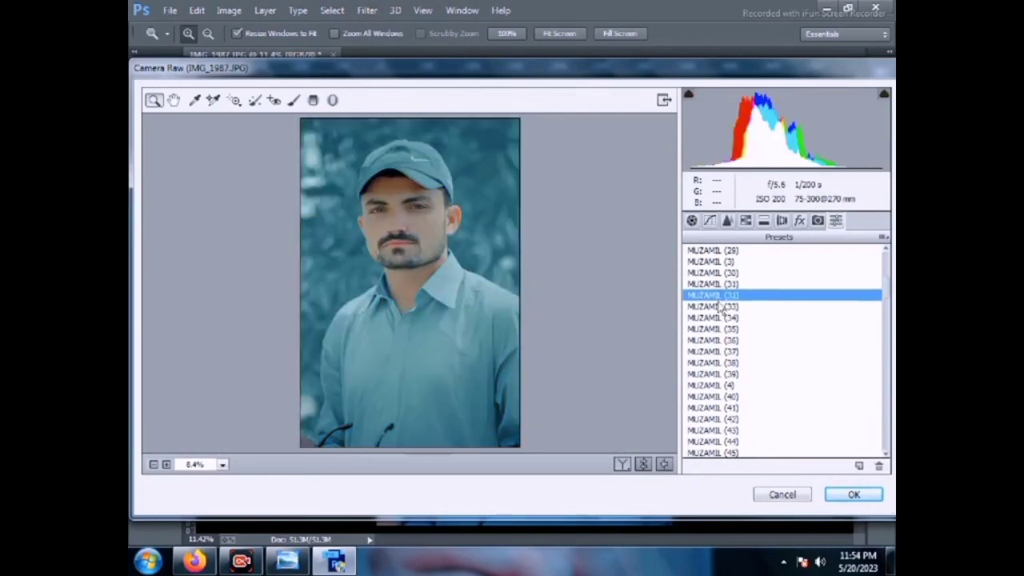
Raise HSL Reds saturation to +86 and brighten the Reds luminance.
click(745, 221)
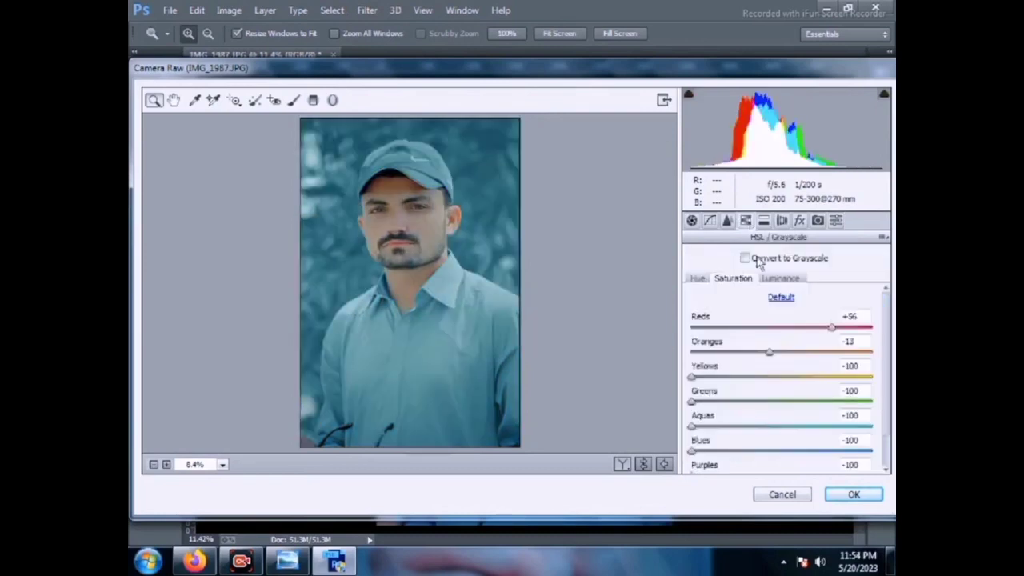
click(848, 328)
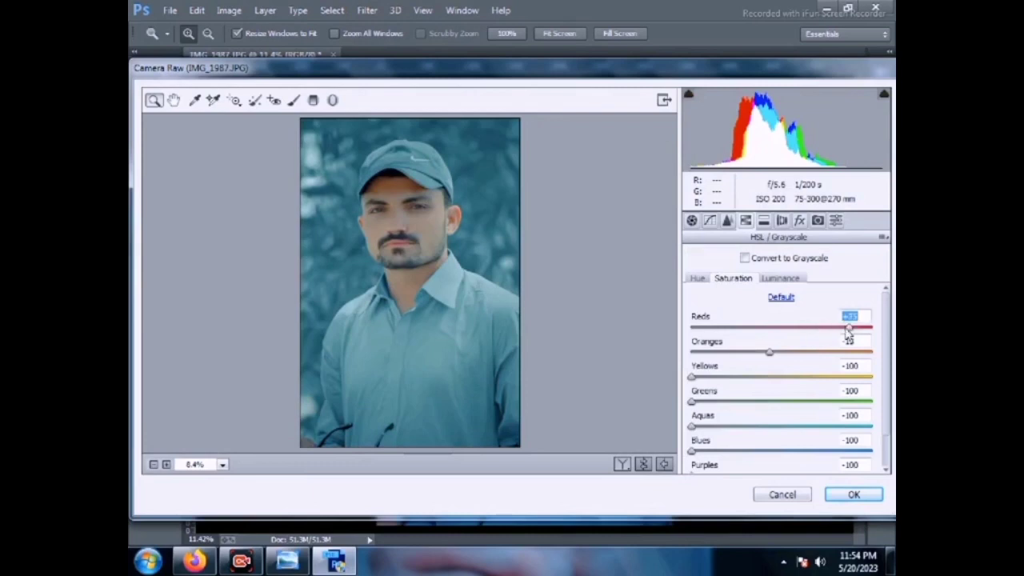
drag(850, 328, 859, 328)
click(800, 279)
drag(796, 328, 822, 350)
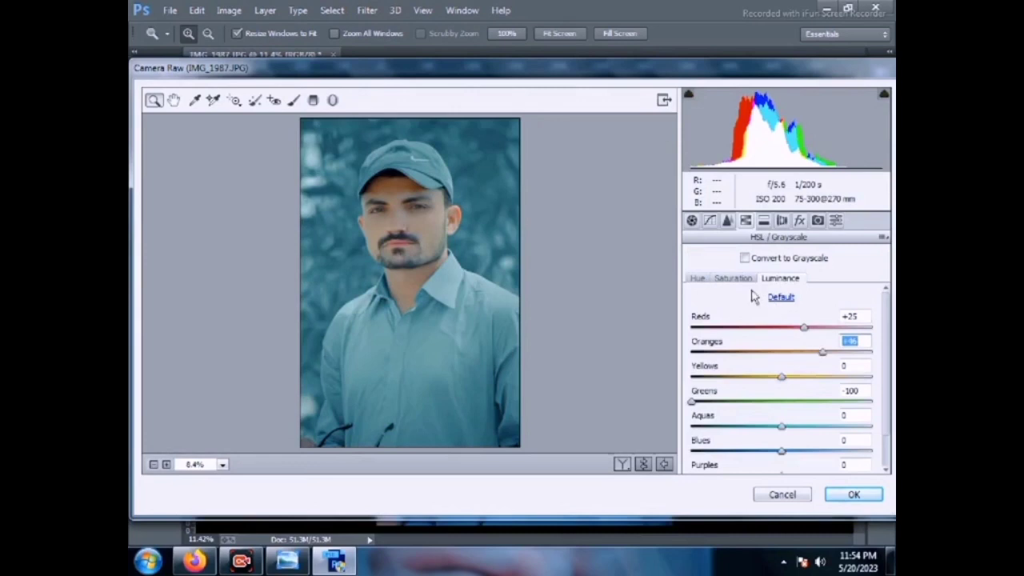
Set Aquas saturation to -25 and Blues to -12, then apply the edits.
click(730, 278)
click(767, 353)
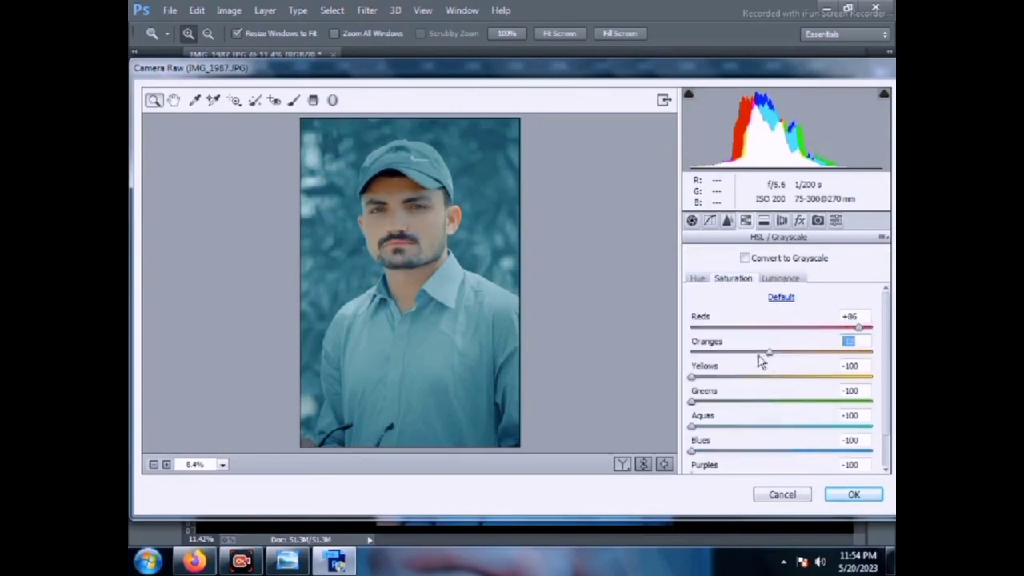
click(717, 426)
mouse_move(730, 429)
mouse_down()
mouse_move(760, 426)
mouse_move(771, 453)
mouse_up()
click(749, 452)
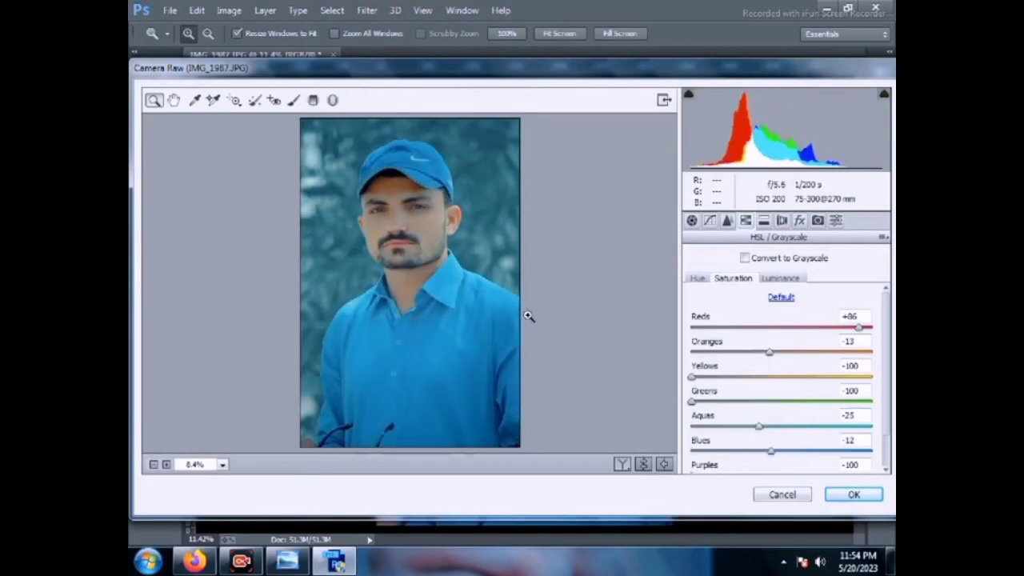
key(Return)
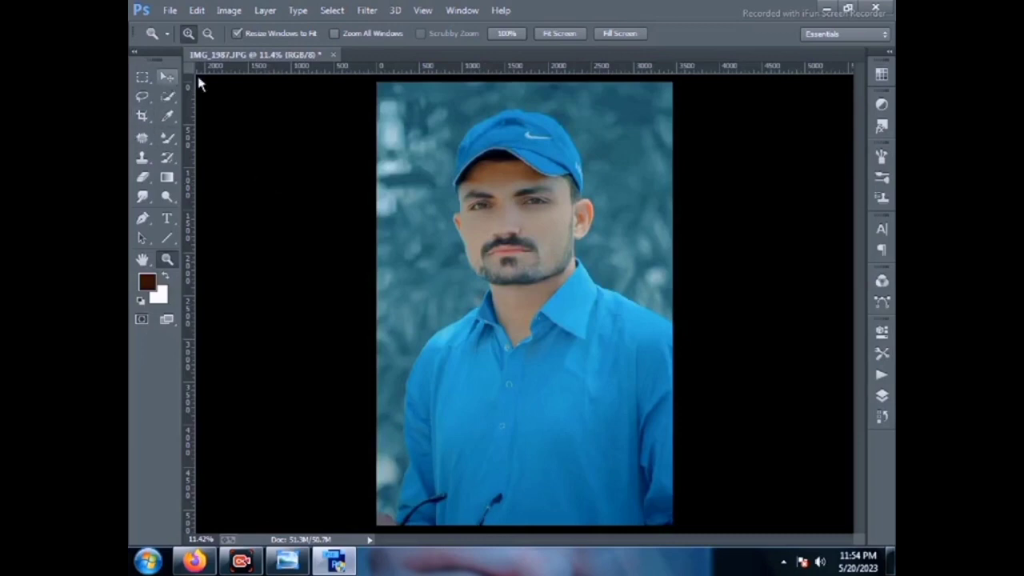
Apply Lens Correction with Auto Correction, then reopen the Camera Raw filter.
click(170, 9)
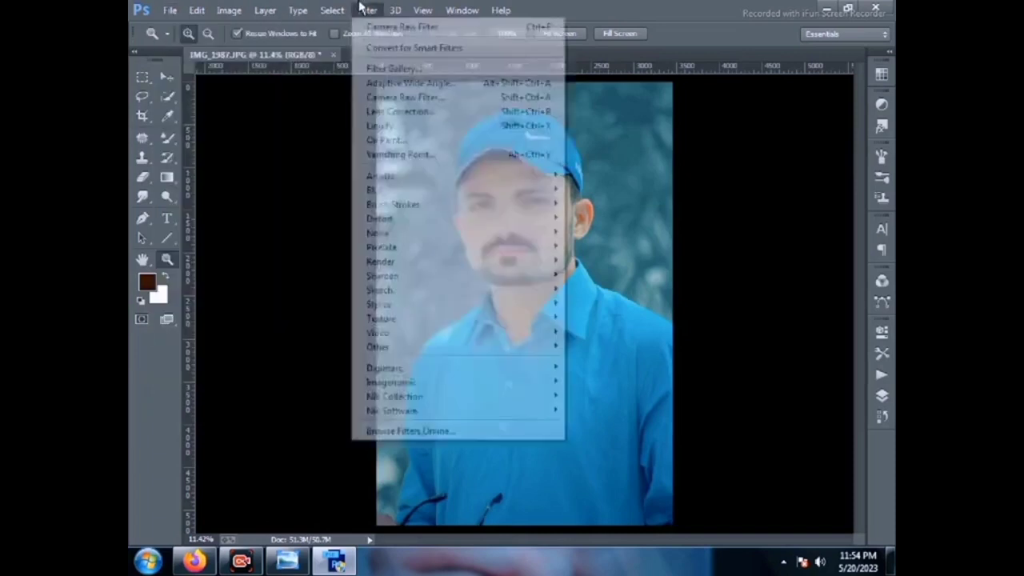
click(366, 10)
click(366, 10)
click(392, 103)
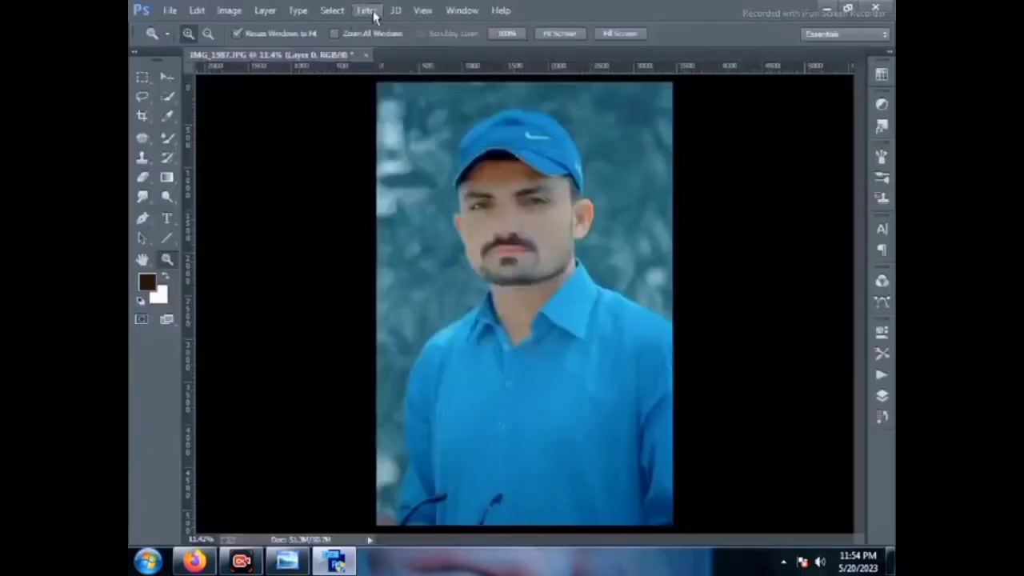
click(367, 9)
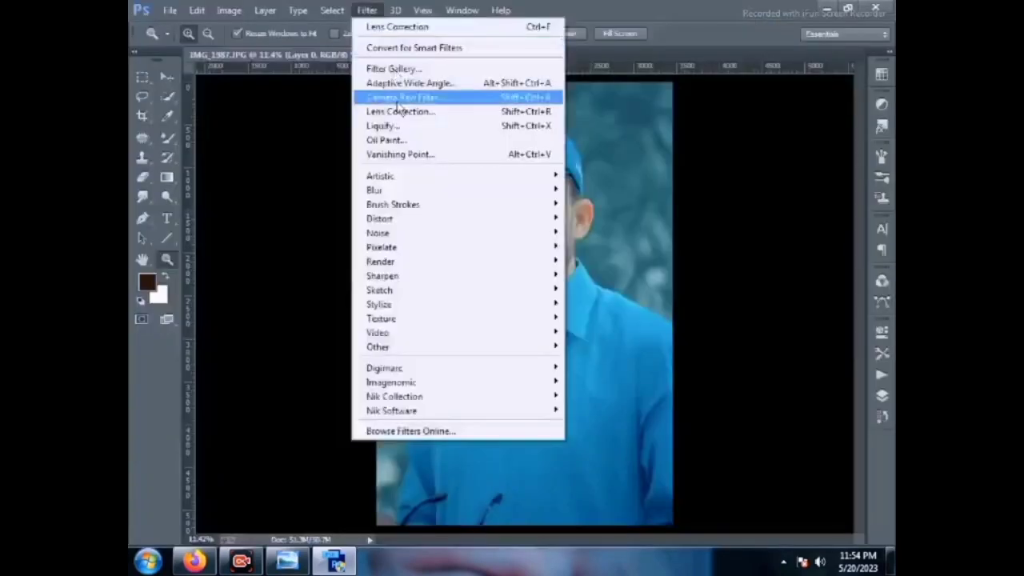
click(398, 98)
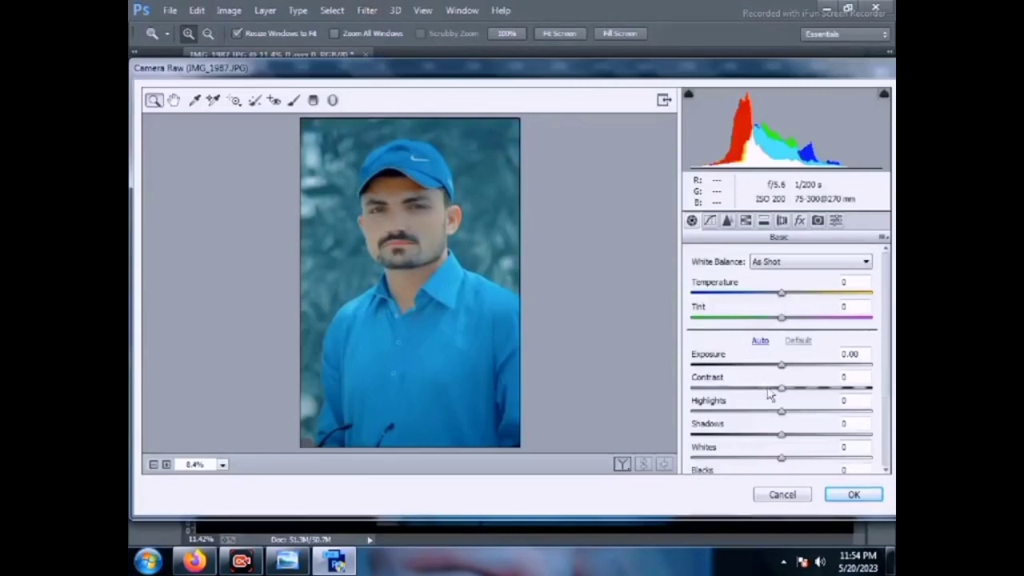
Lower Contrast, set Oranges saturation -29 and Reds +25, brighten reds/oranges/yellows luminance, and apply.
drag(780, 388, 772, 388)
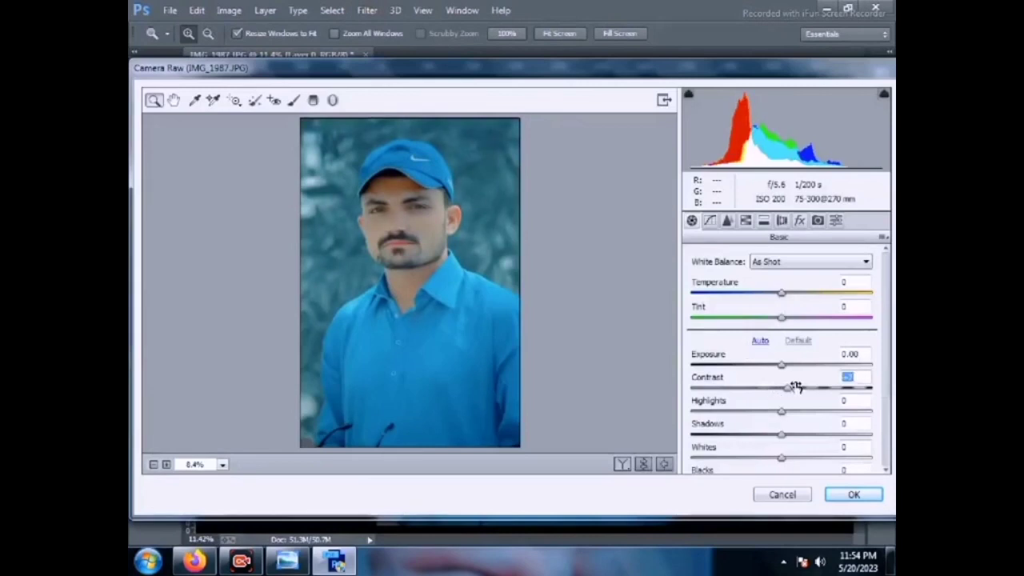
click(745, 221)
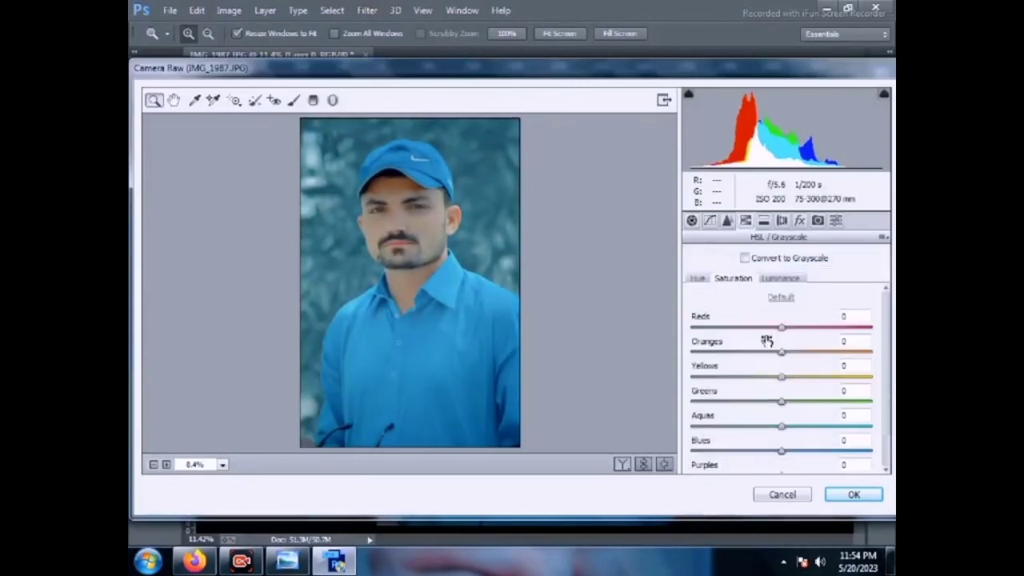
mouse_move(782, 352)
mouse_down()
mouse_move(755, 352)
mouse_move(804, 327)
mouse_move(804, 353)
mouse_move(824, 381)
mouse_move(842, 383)
mouse_move(829, 353)
mouse_up()
click(781, 278)
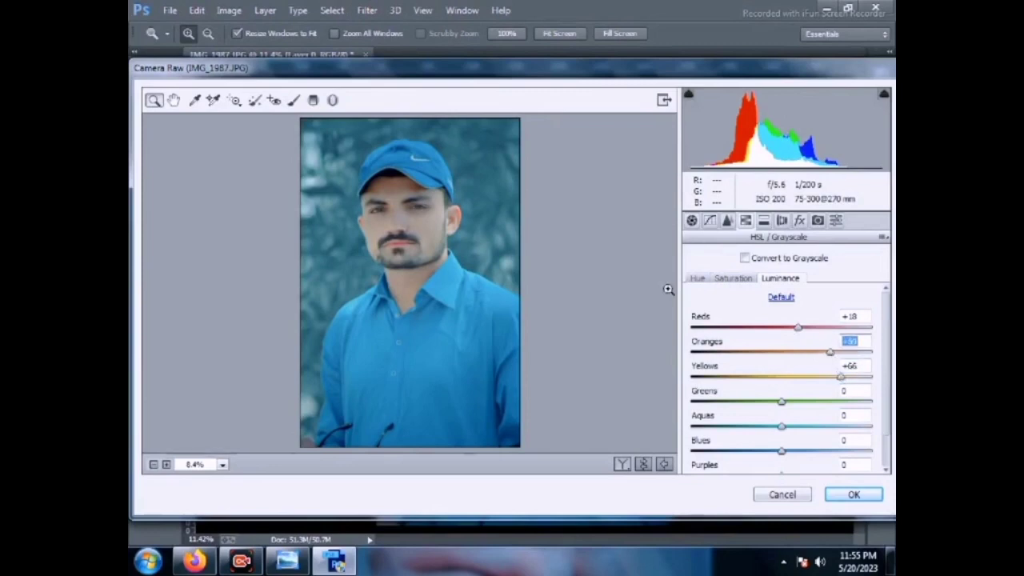
key(Return)
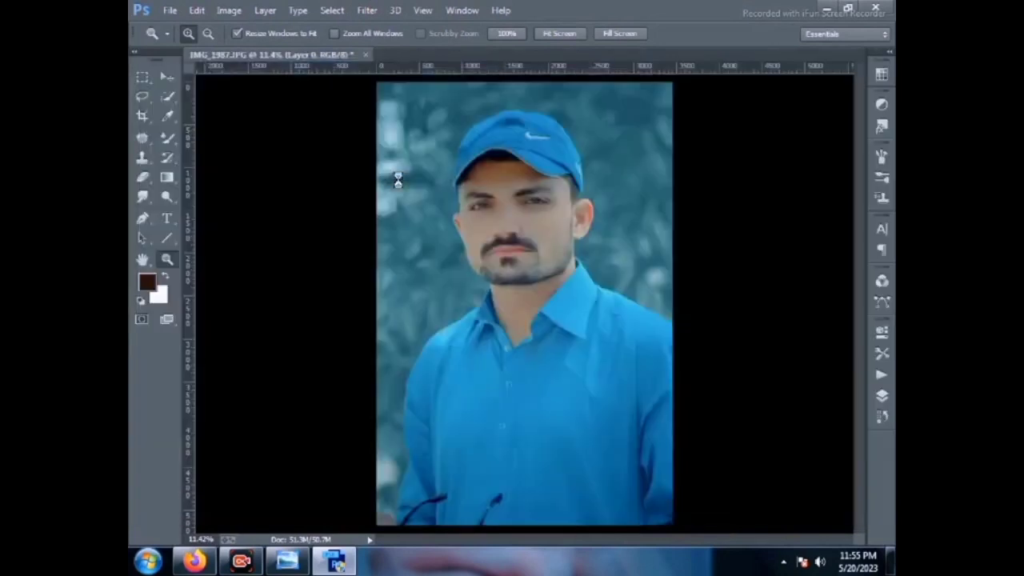
Place Embedded the logo PNG from the Desktop over the portrait.
click(171, 11)
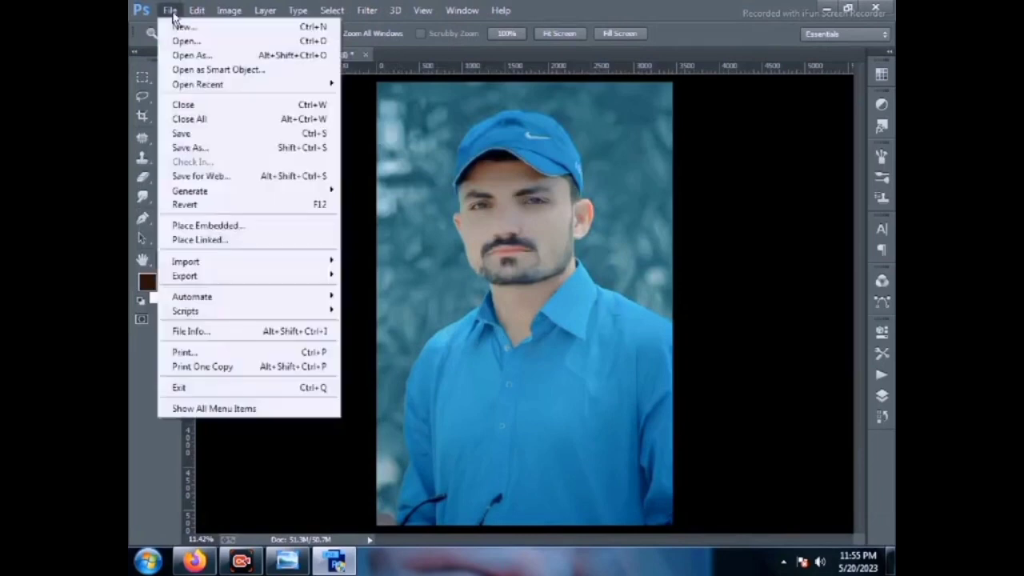
click(243, 231)
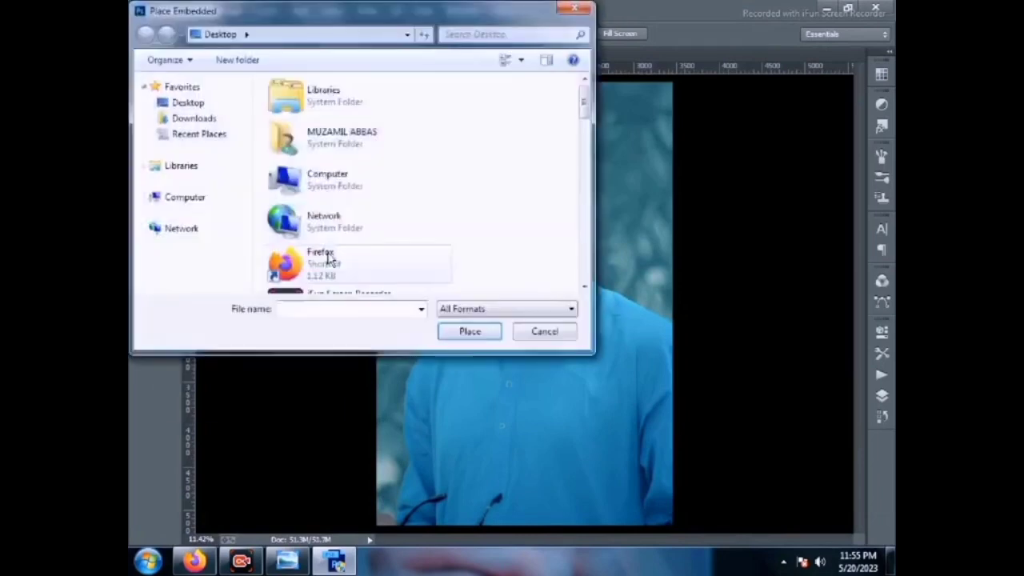
scroll(341, 195, down, 5)
scroll(339, 194, down, 5)
scroll(338, 194, up, 2)
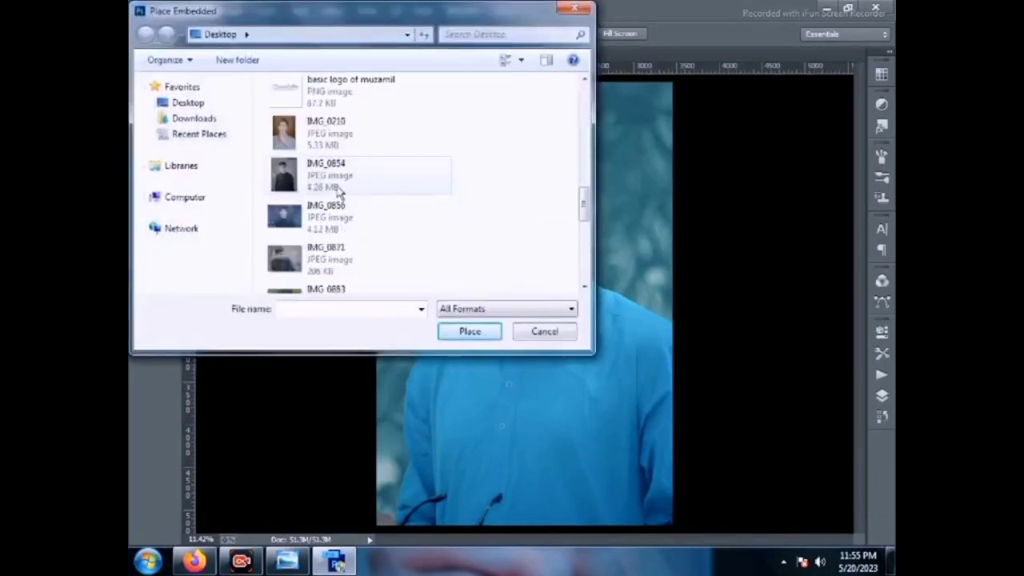
double_click(310, 96)
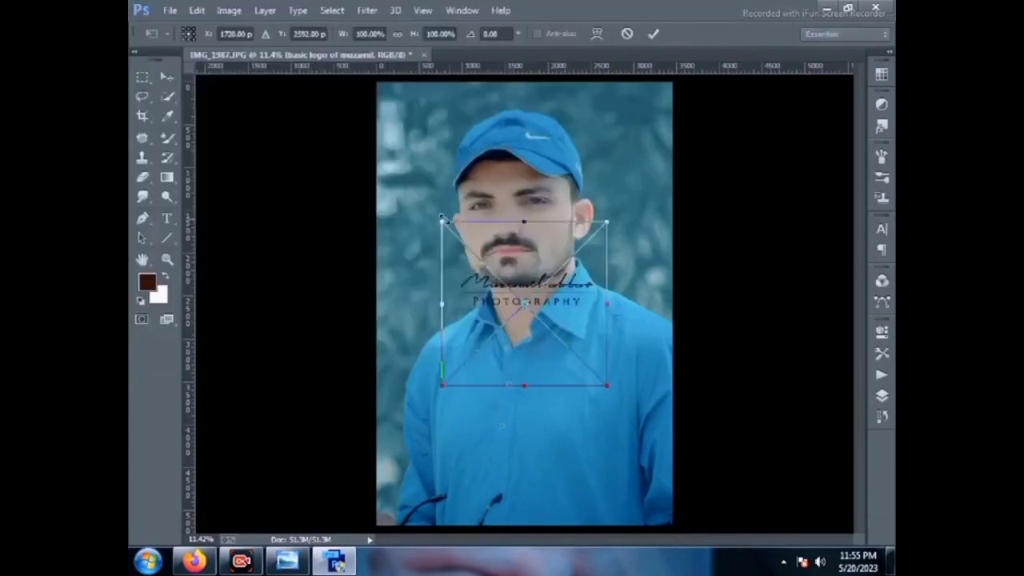
Scale the logo down to a small watermark left of the man's face, commit it, and inspect it.
mouse_move(443, 222)
mouse_down()
mouse_move(557, 342)
mouse_move(399, 279)
mouse_up()
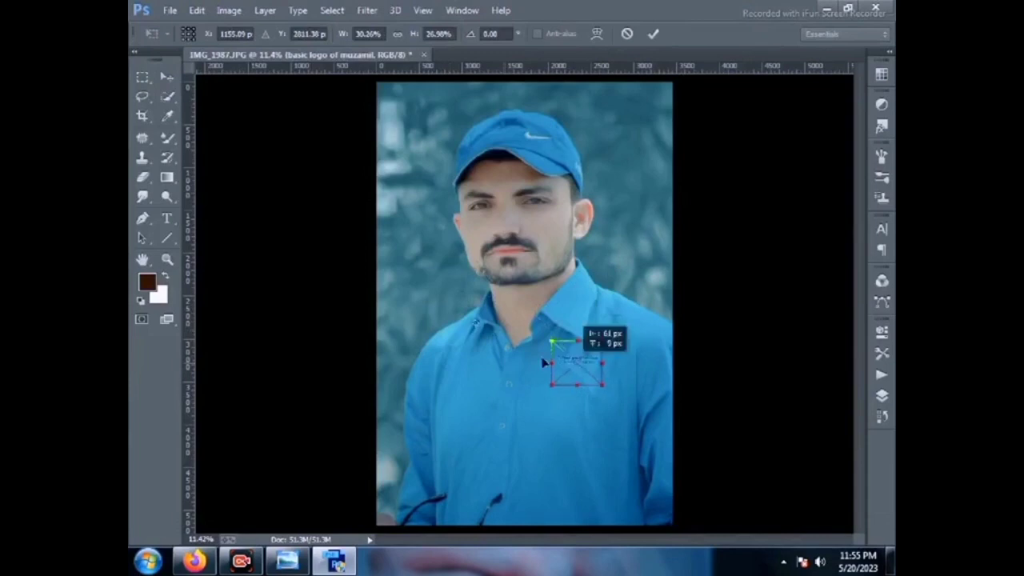
right_click(440, 286)
click(442, 294)
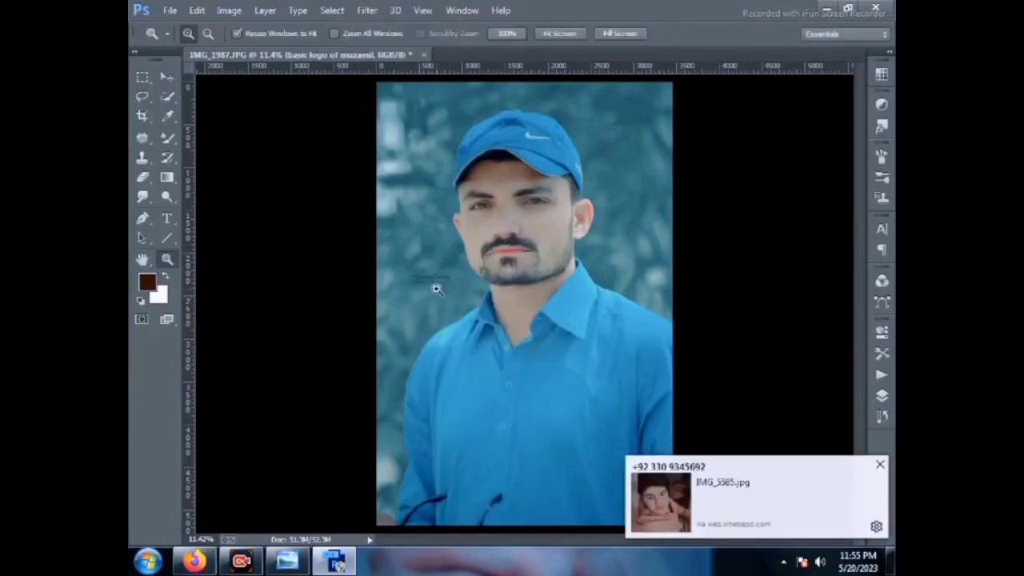
drag(405, 267, 473, 290)
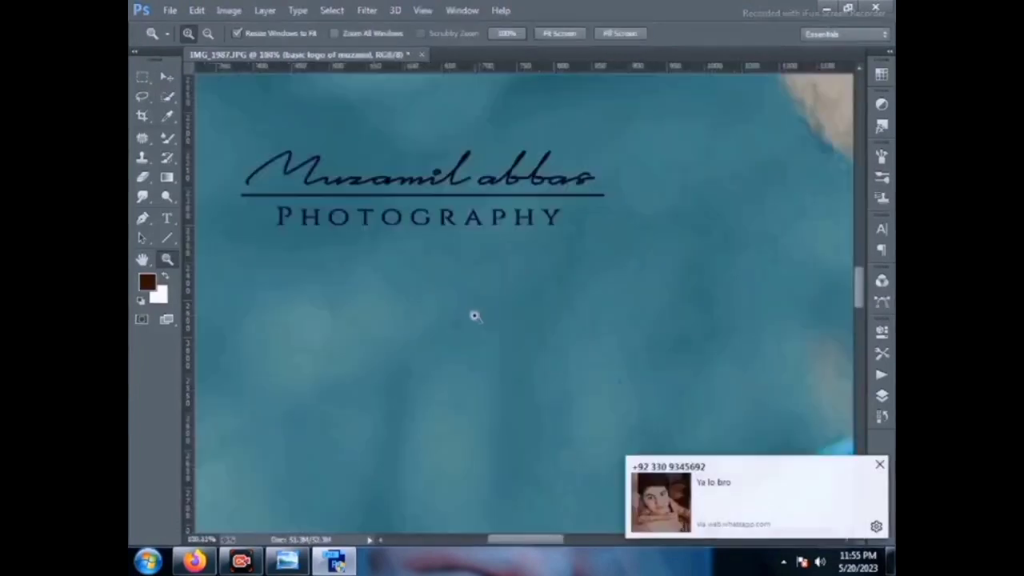
right_click(390, 242)
click(420, 248)
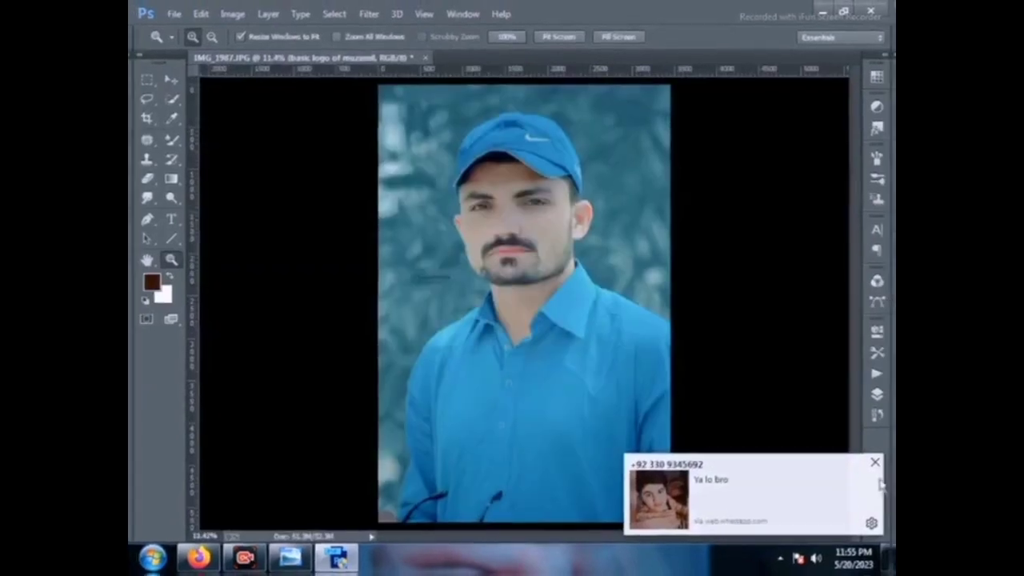